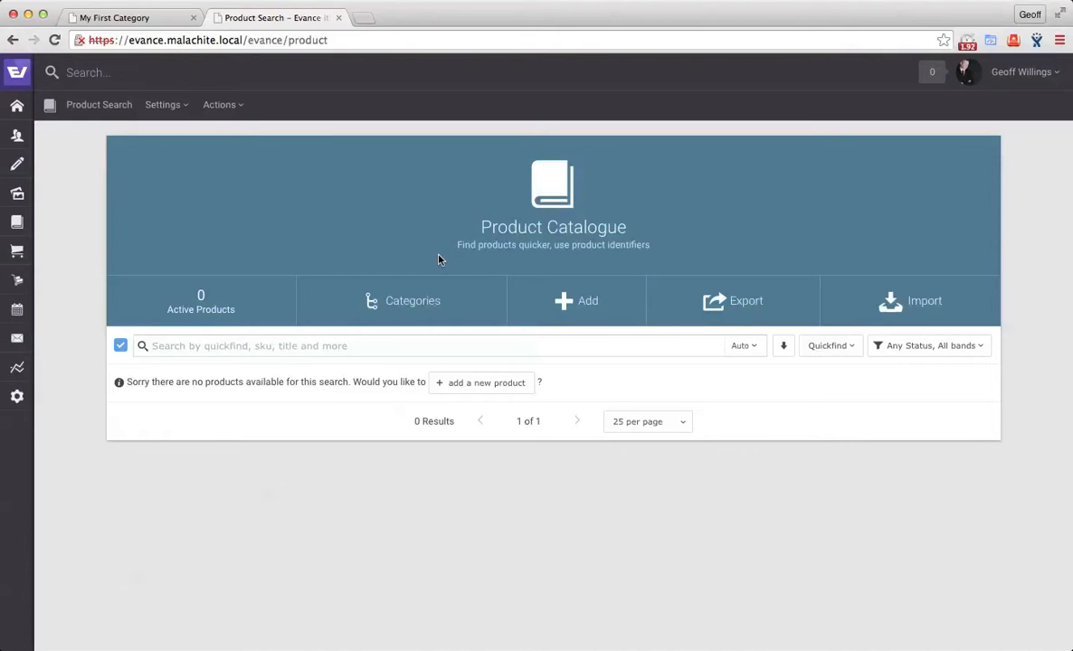
- Start adding a new product to the catalogue and read through the guidance on adding content versus importing
click(584, 306)
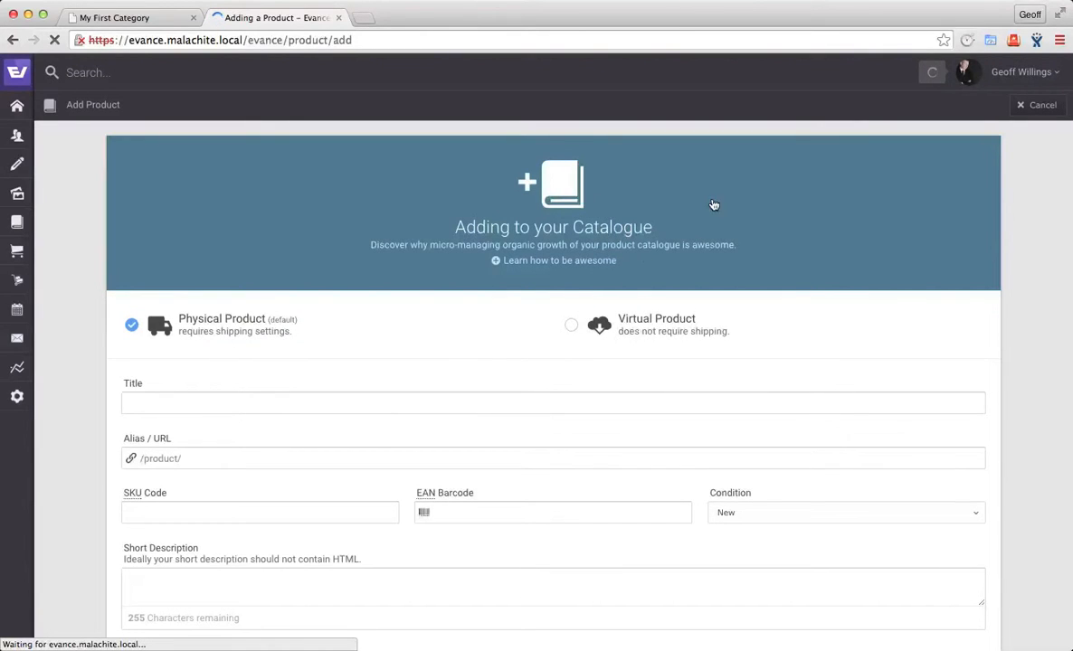
click(541, 263)
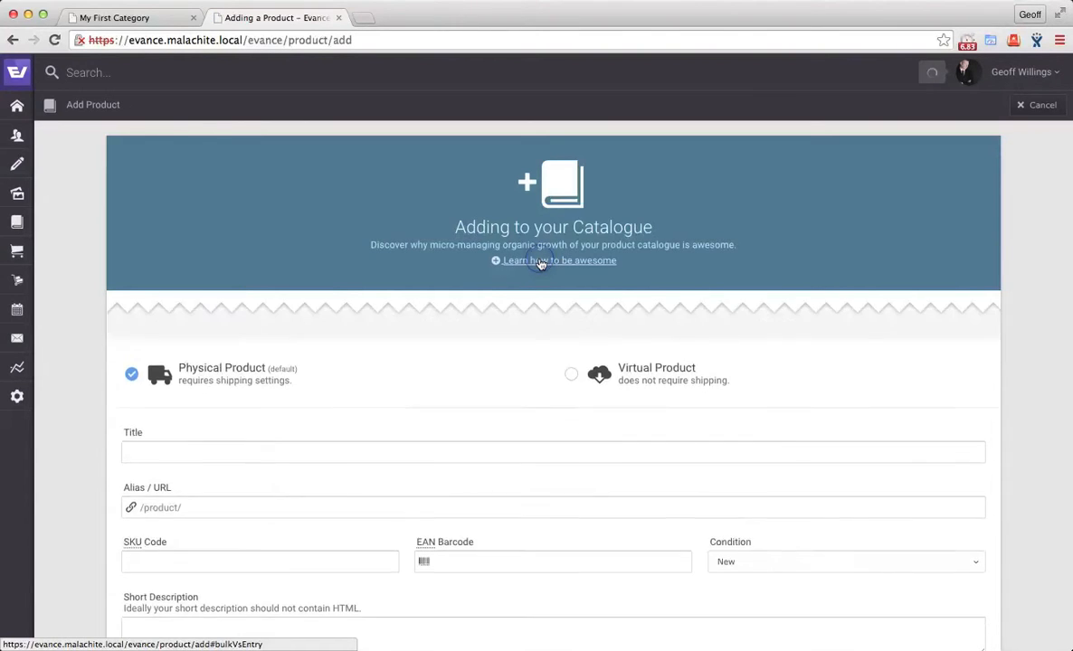
scroll(270, 323, down, 2)
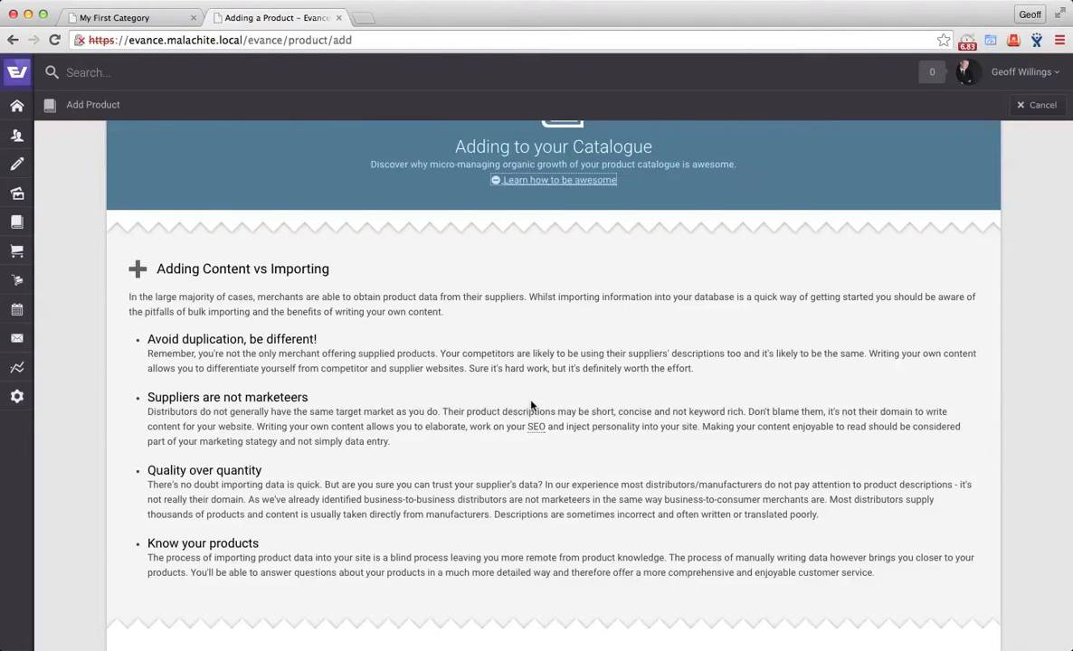
click(567, 180)
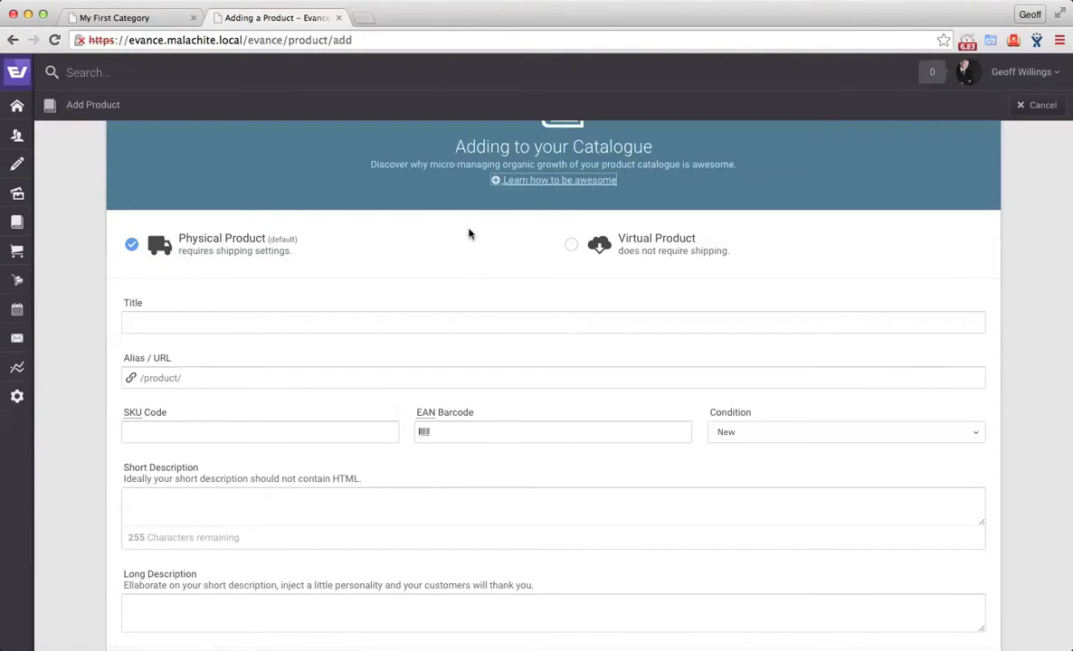
- Copy "Mens tailored fit grey 3 piece suit" from the Pages document into the physical product's title
scroll(468, 233, down, 1)
scroll(468, 234, down, 2)
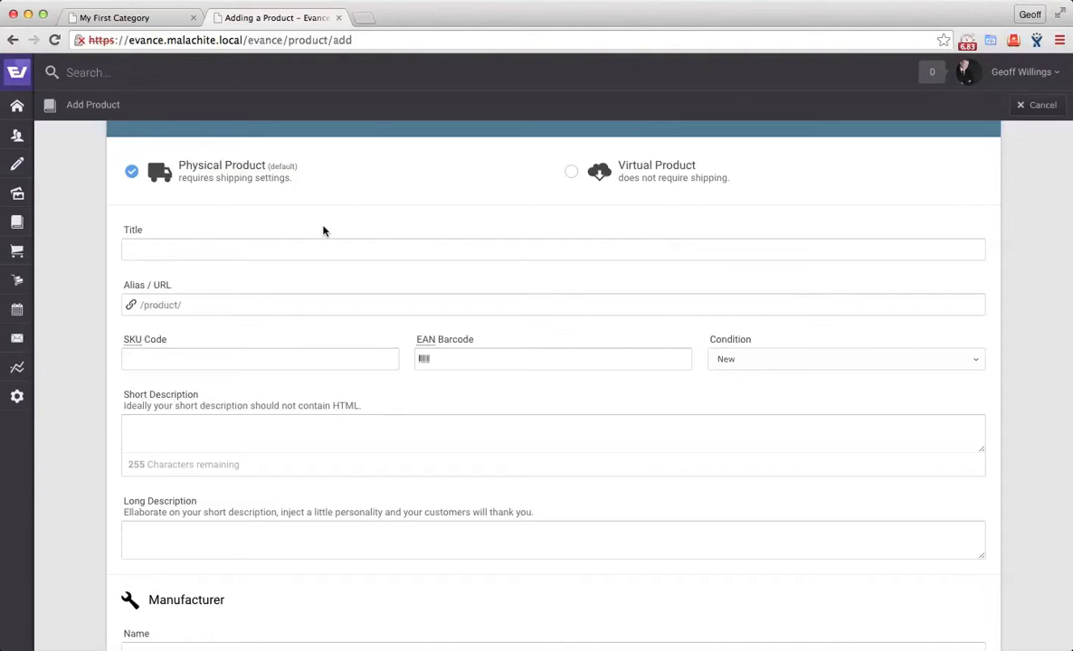
click(321, 254)
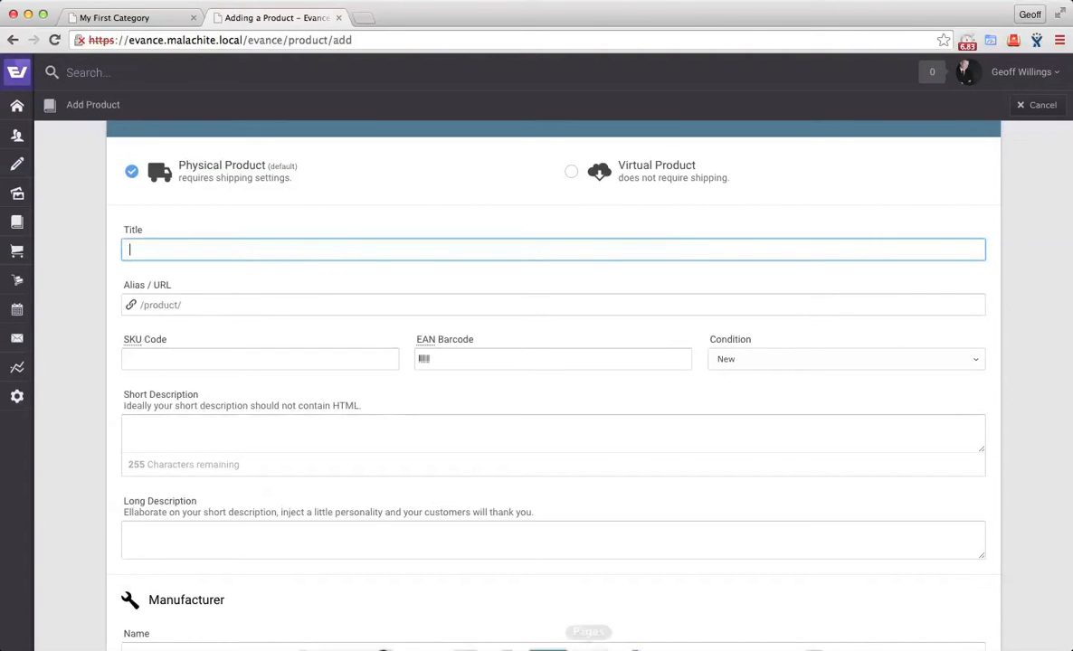
click(550, 590)
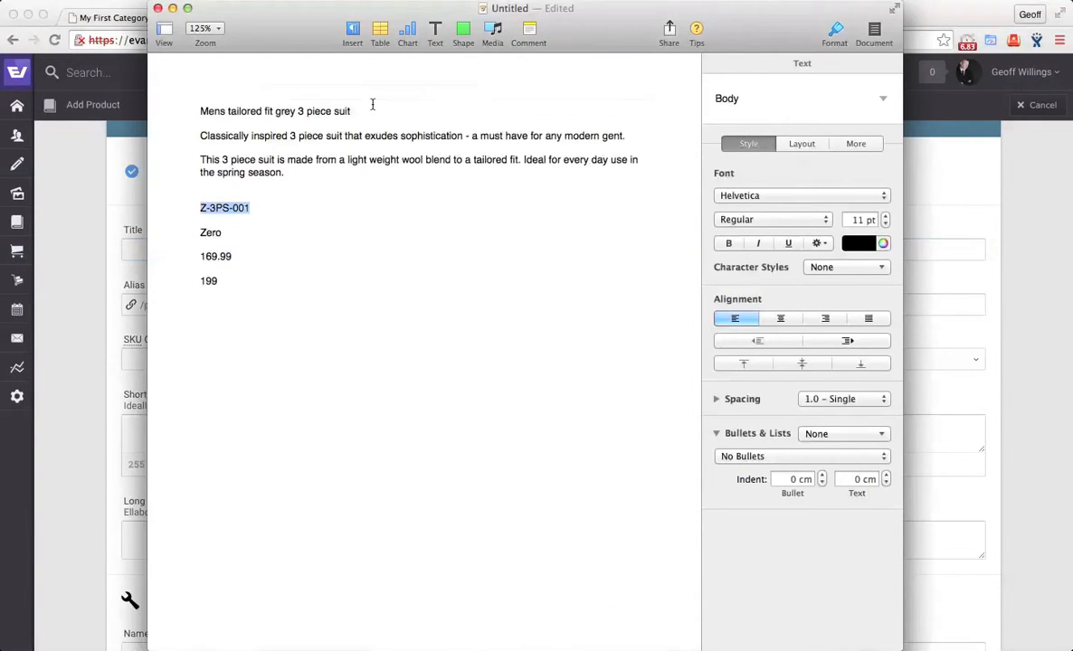
drag(351, 110, 198, 111)
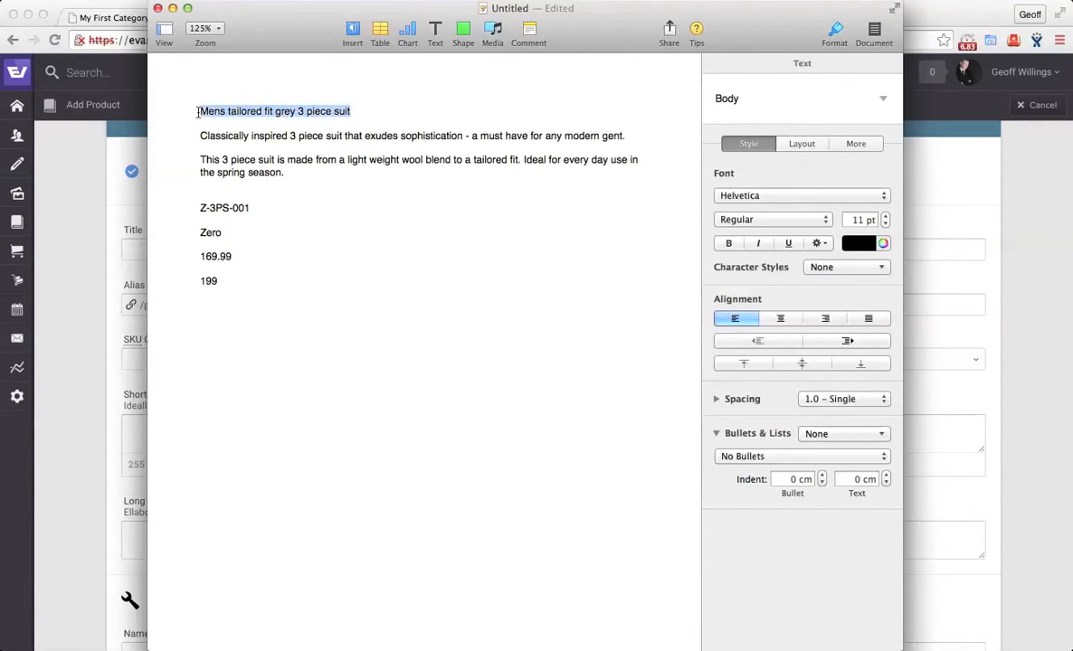
key(ctrl+c)
click(100, 234)
key(ctrl+v)
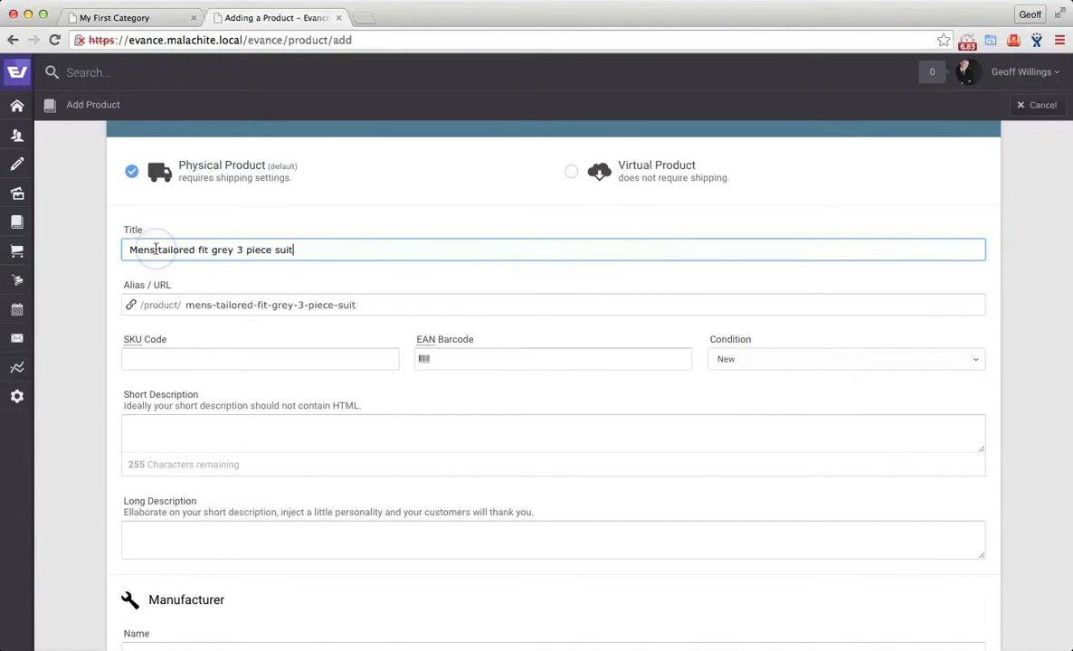
click(155, 250)
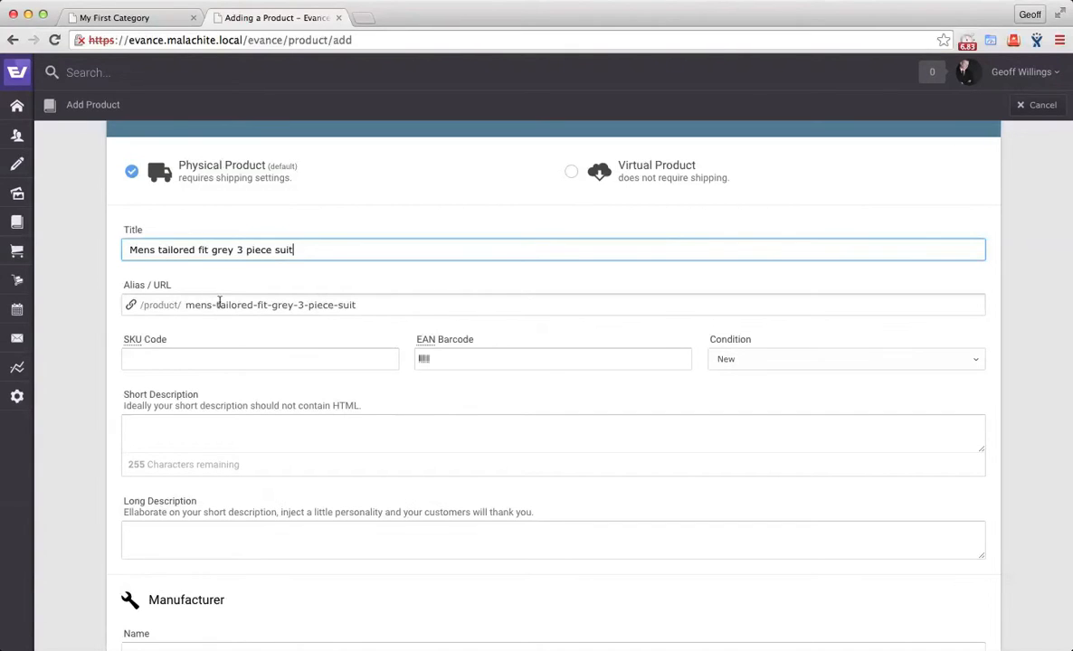
double_click(330, 304)
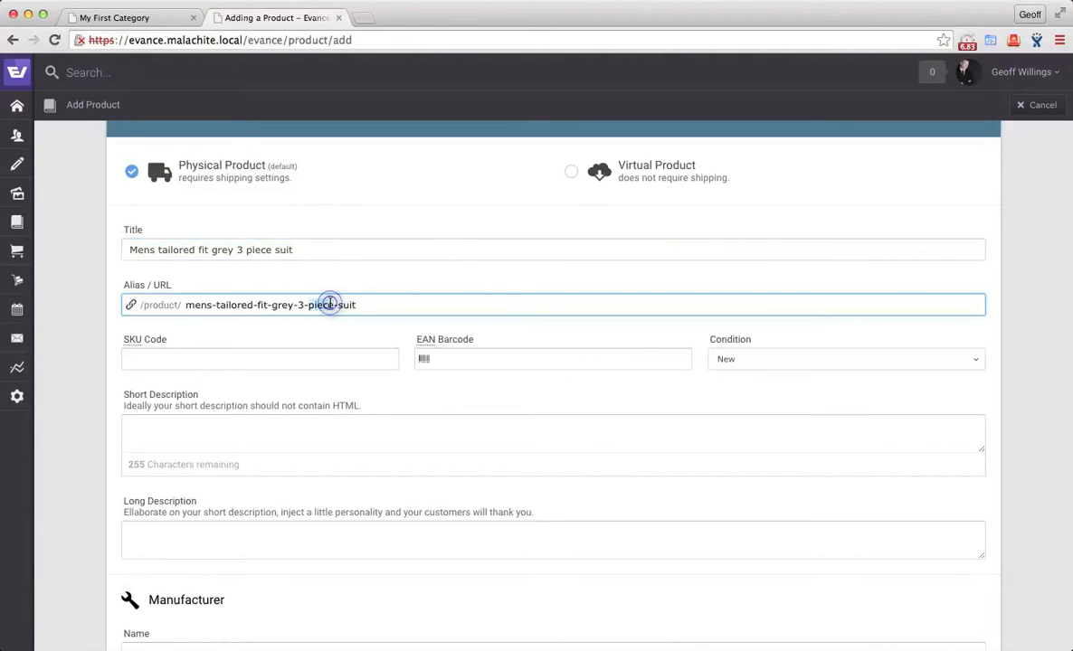
click(384, 305)
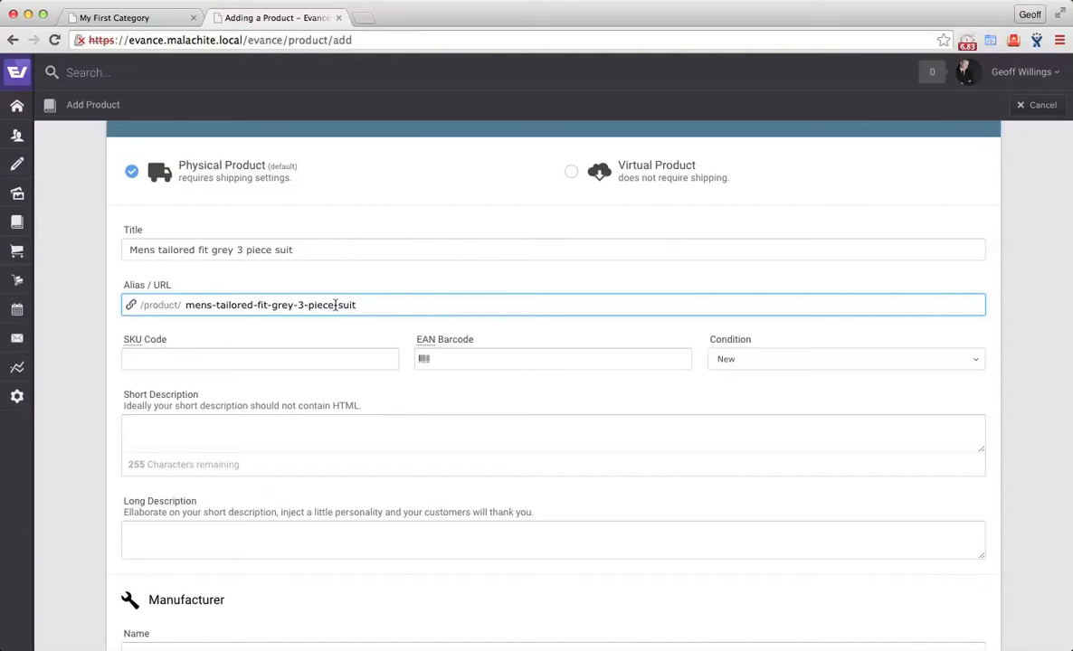
- Copy the code Z-3PS-001 from the Pages document into the product's SKU code
scroll(334, 306, down, 2)
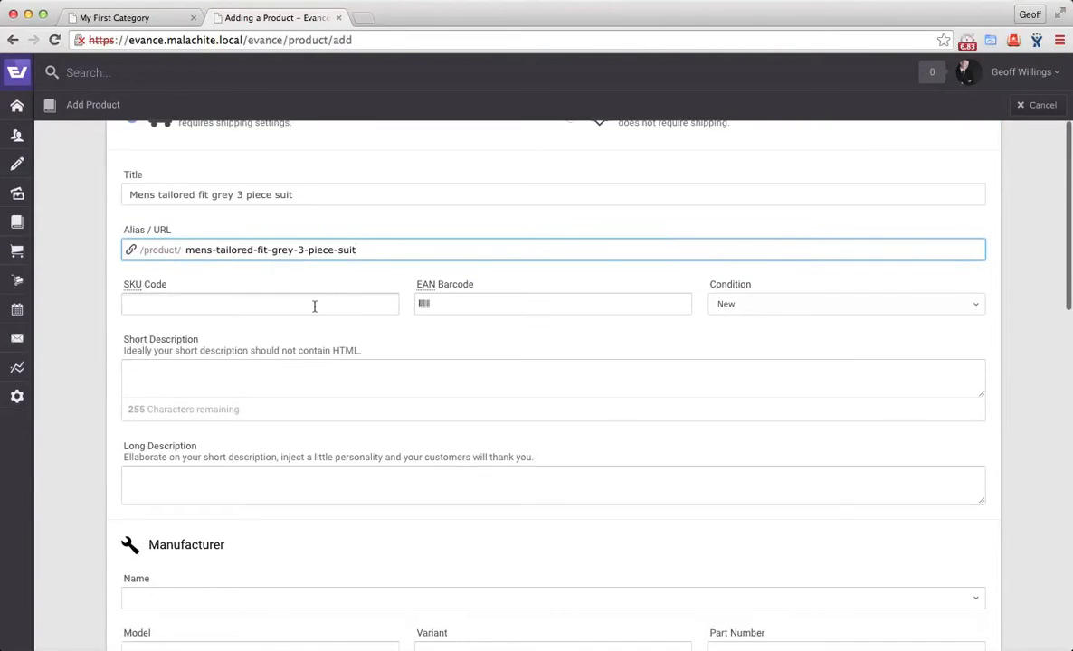
click(315, 307)
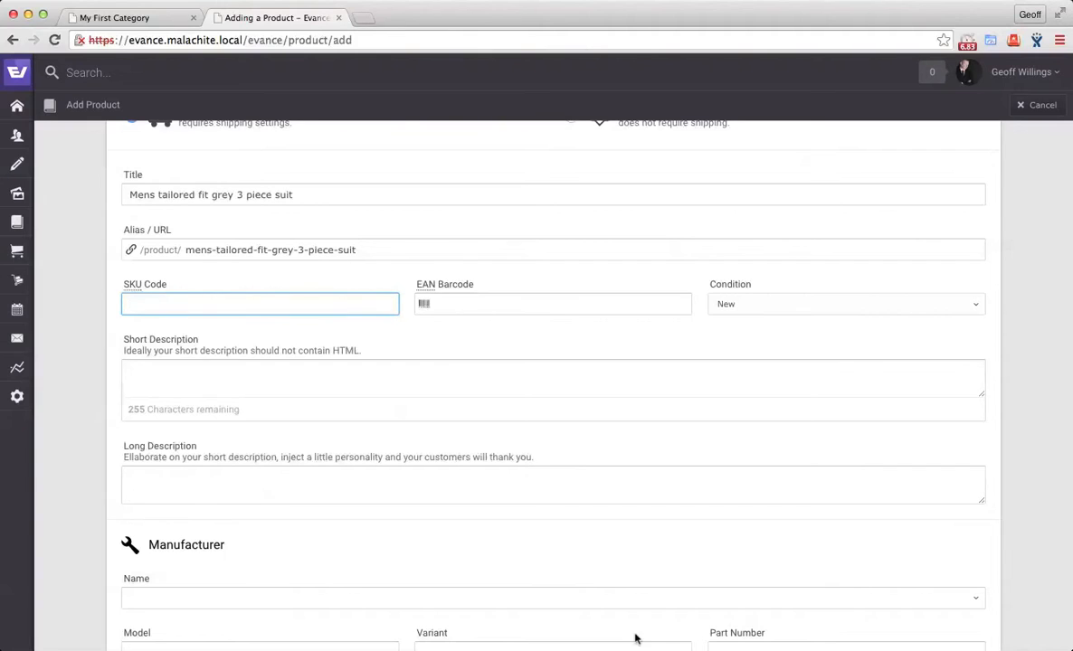
click(596, 638)
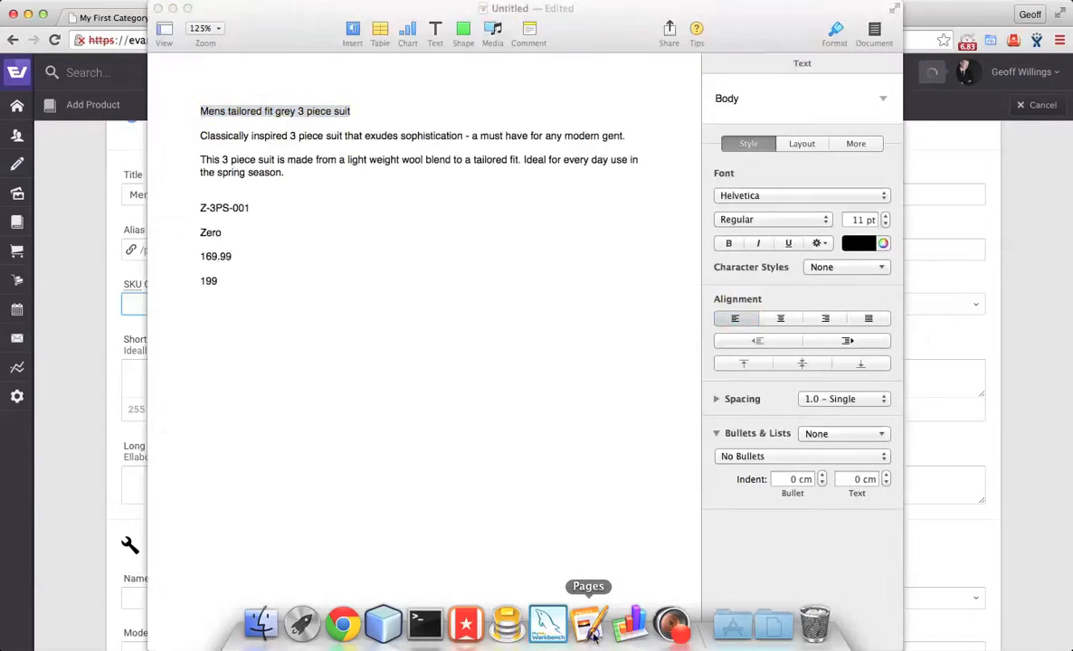
drag(260, 209, 194, 208)
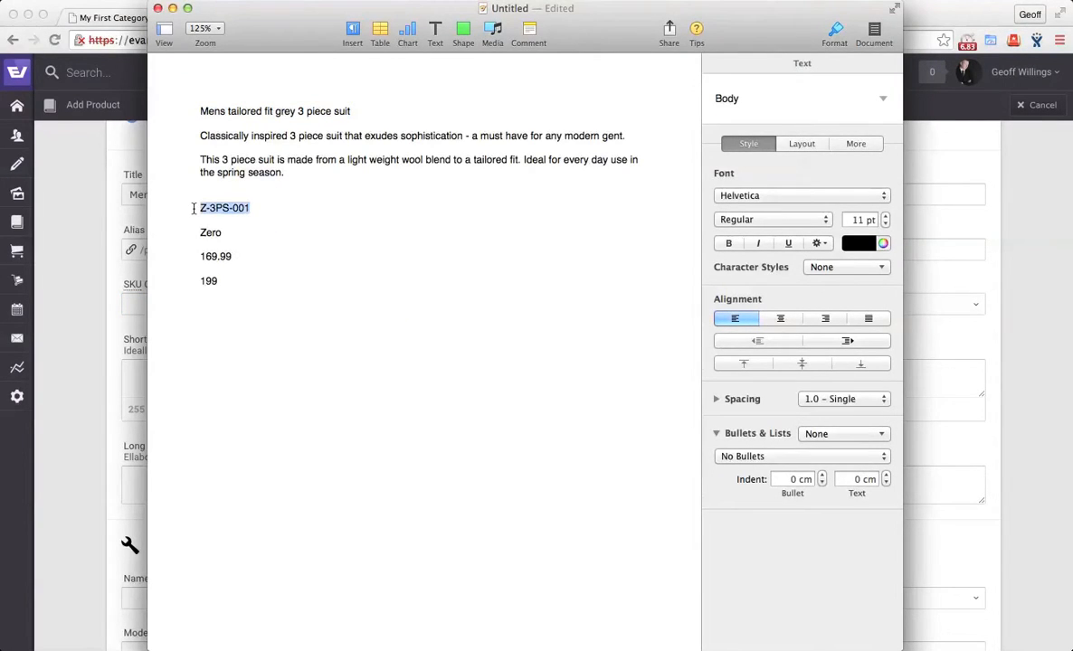
click(89, 307)
click(181, 298)
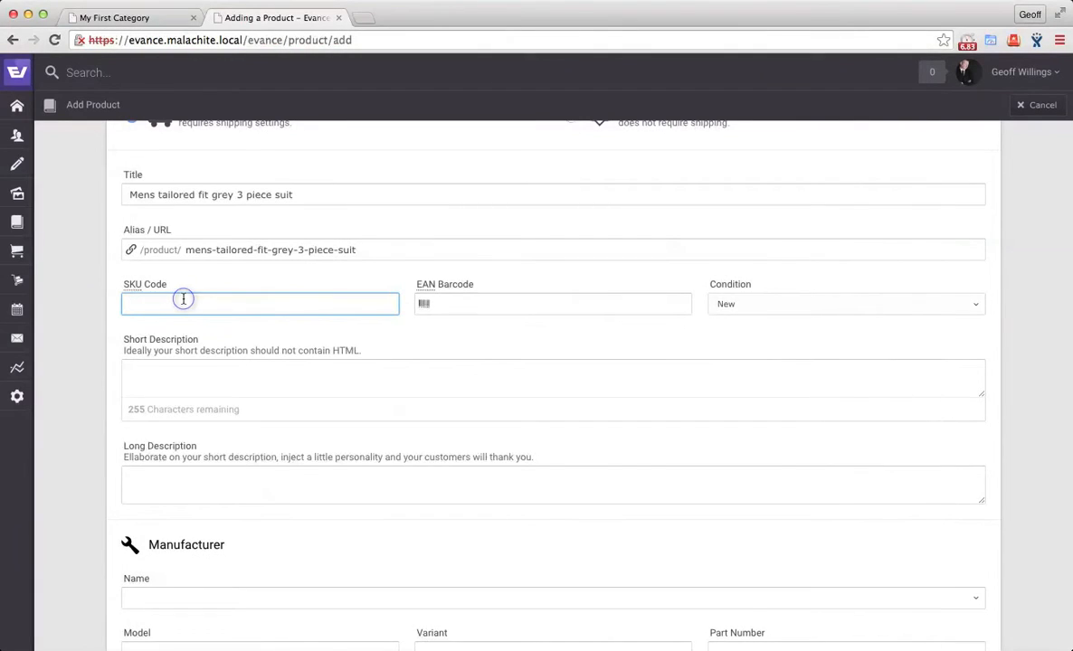
key(super+v)
click(553, 308)
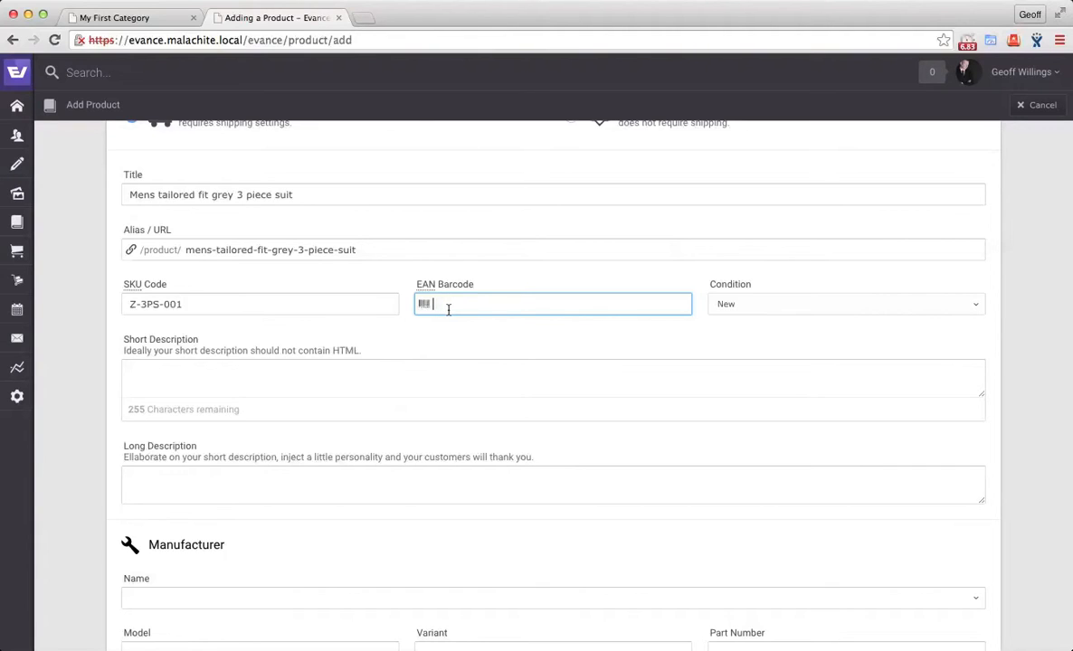
click(727, 287)
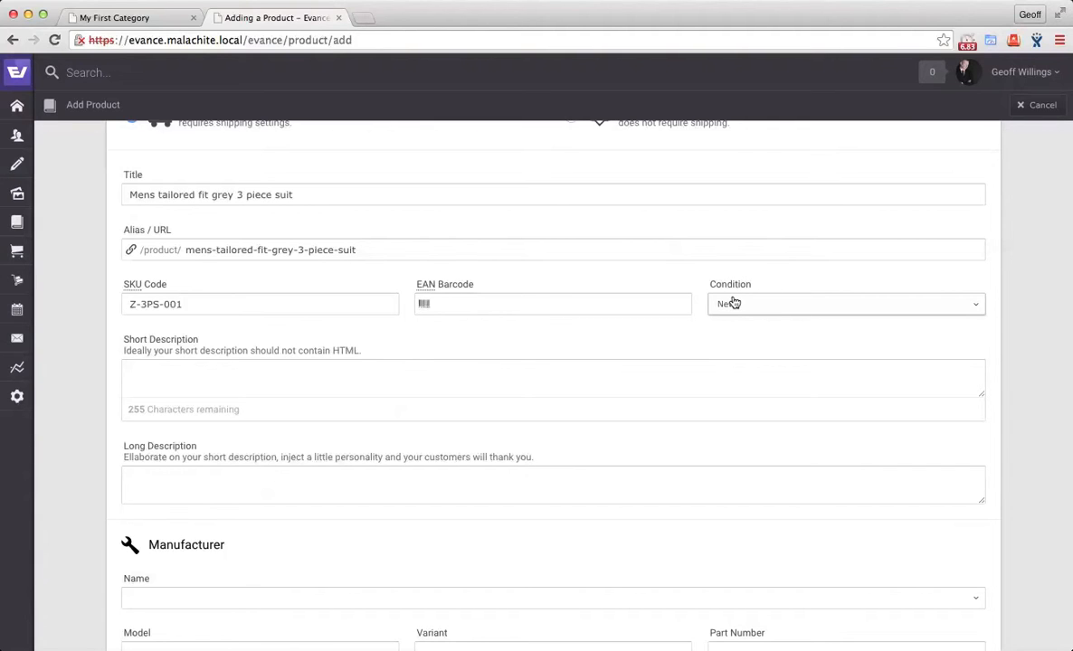
- Copy the "Classically inspired 3 piece suit" sentence from the Pages document into the short description, without a trailing line break
scroll(733, 303, down, 3)
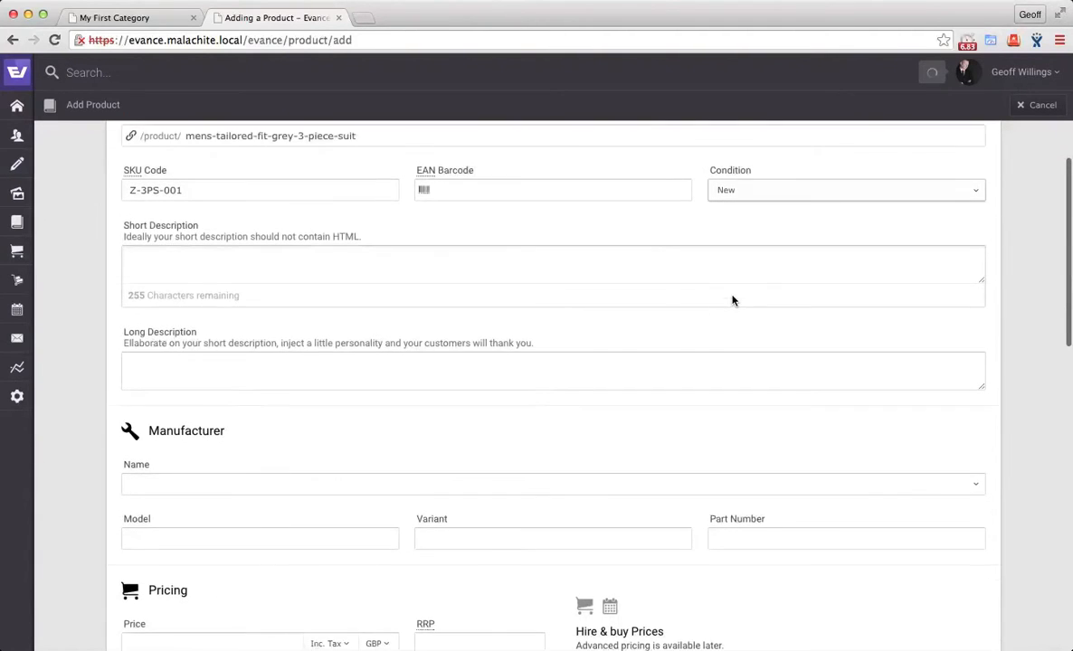
click(608, 267)
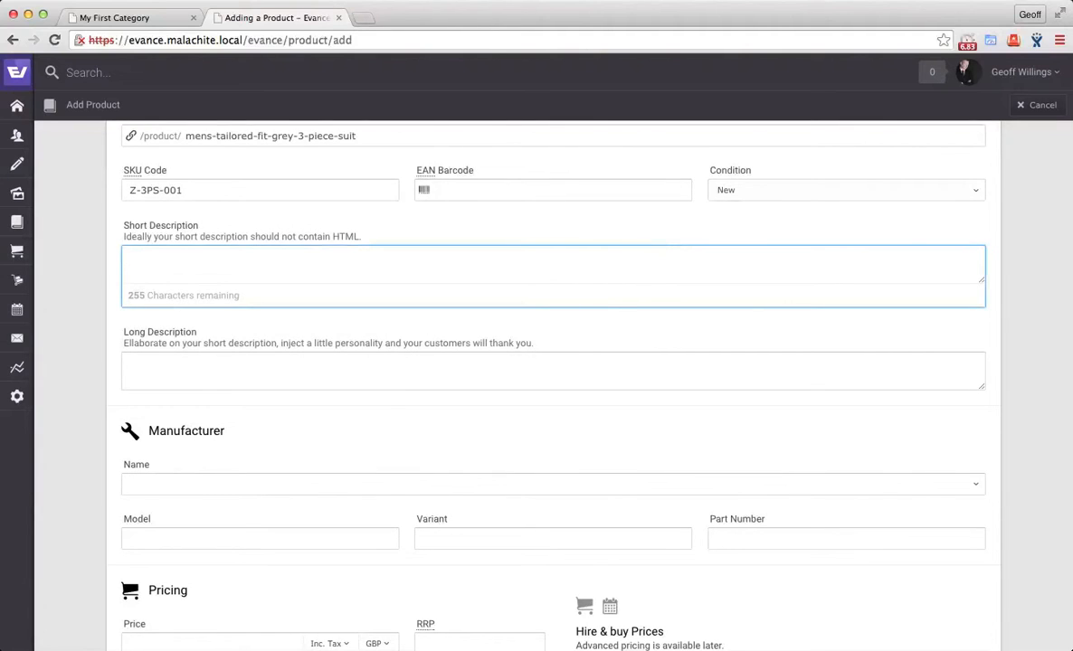
mouse_move(624, 644)
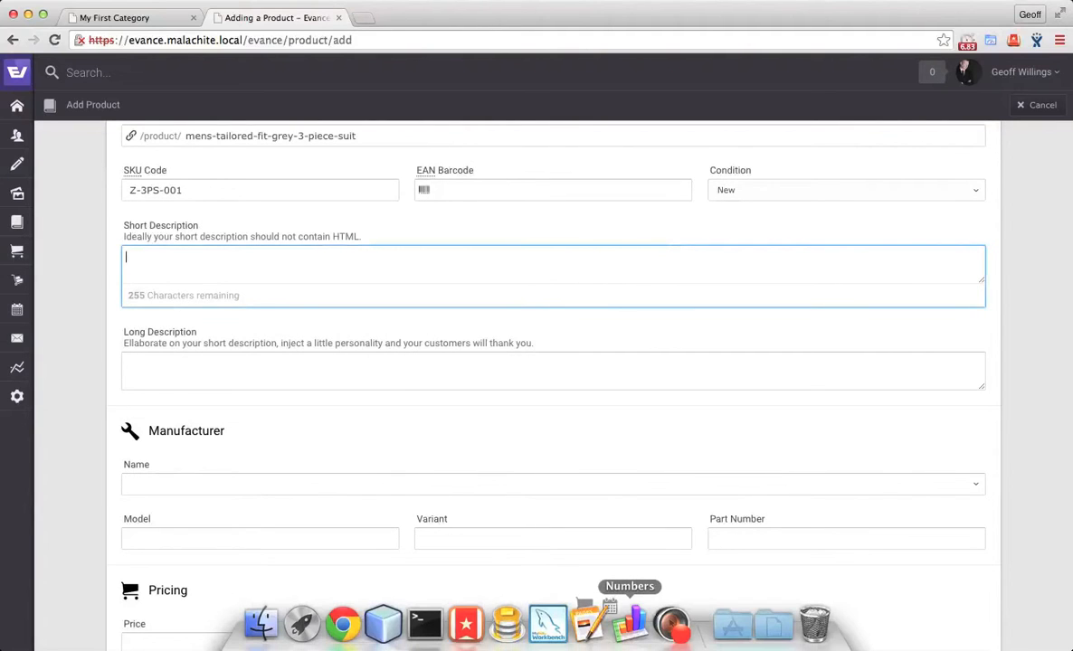
click(584, 628)
click(200, 136)
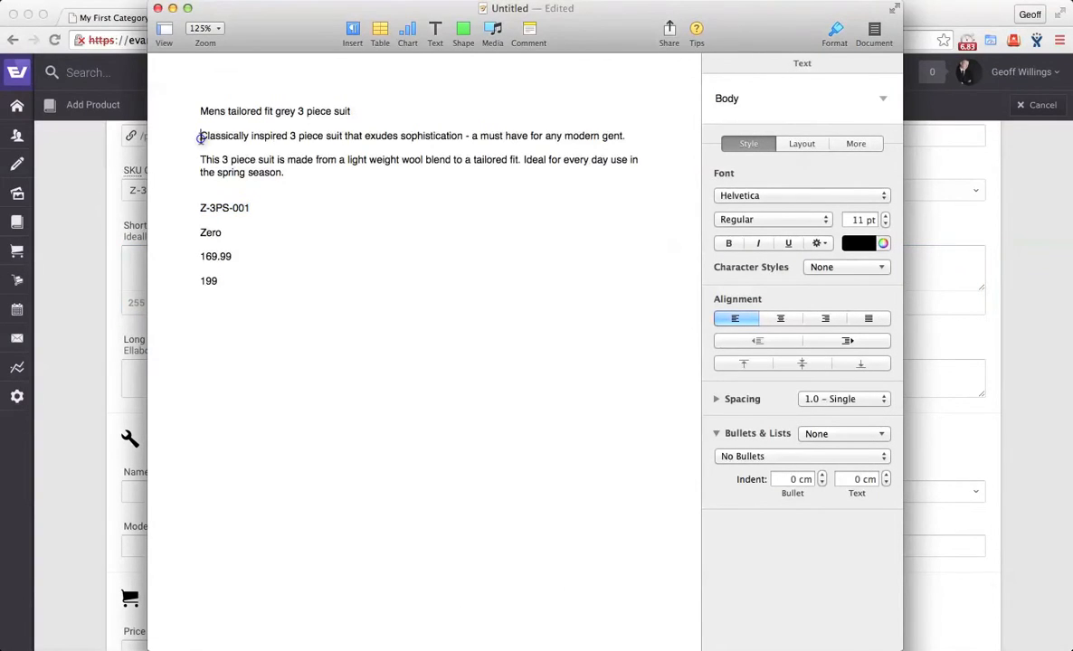
drag(201, 136, 628, 137)
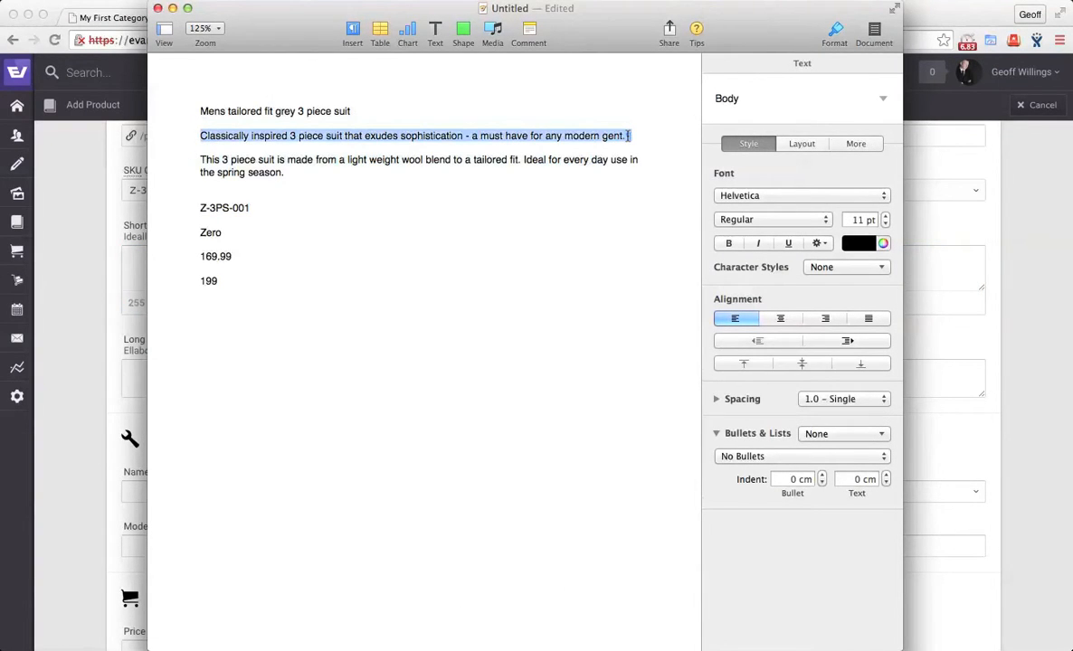
click(102, 288)
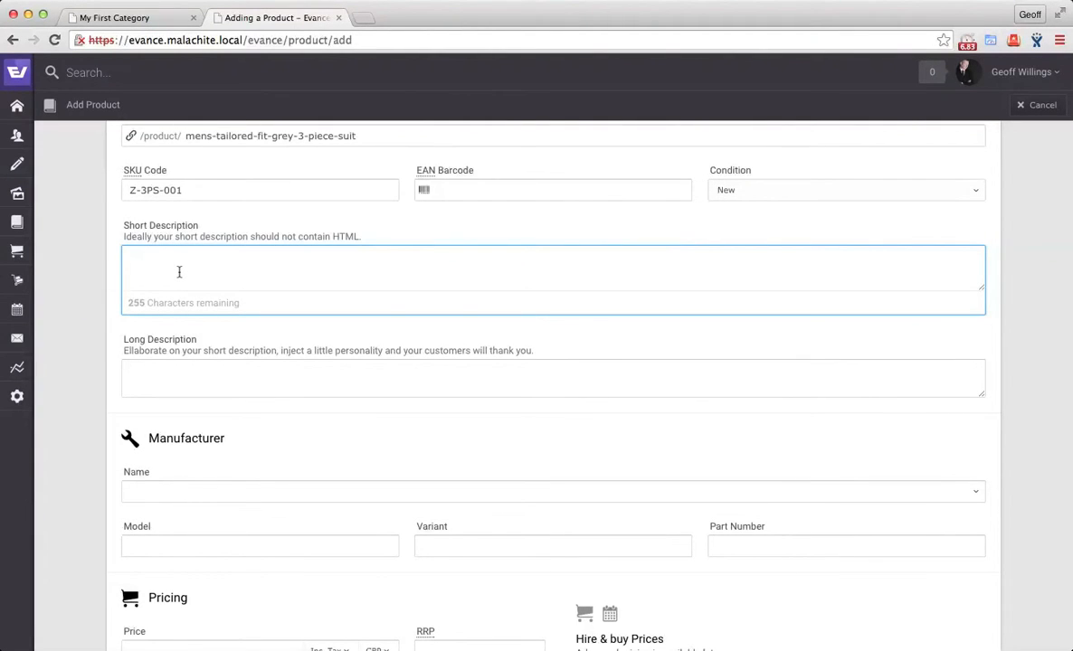
key(super+v)
key(BackSpace)
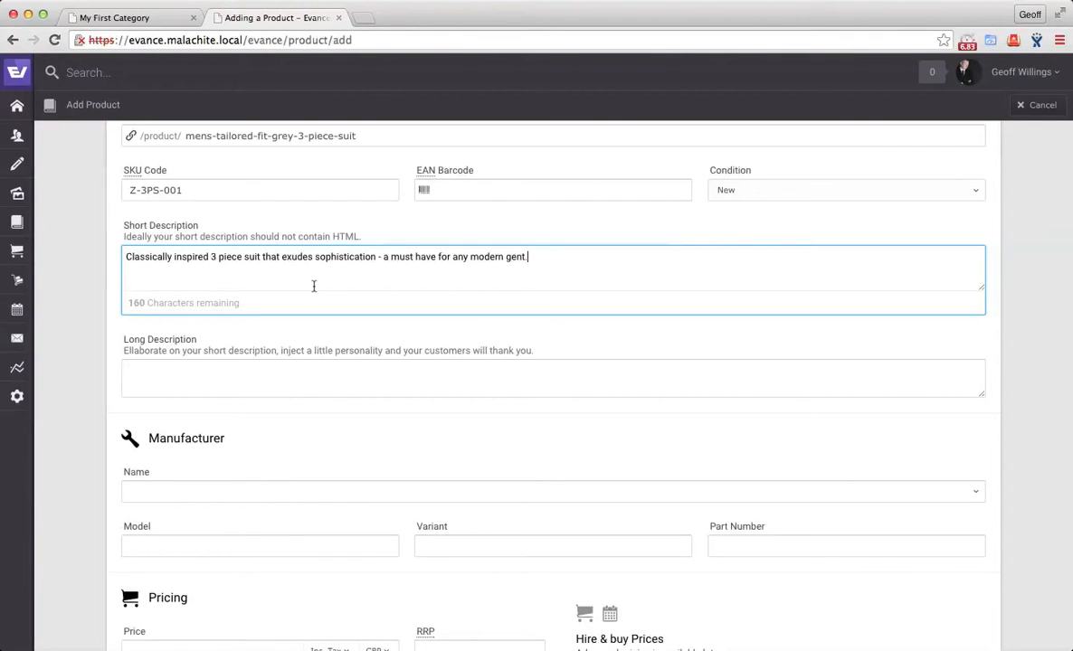
- Copy the paragraph starting "This 3 piece suit is made from a light weight wool blend" from the Pages document into the long description
scroll(307, 303, down, 1)
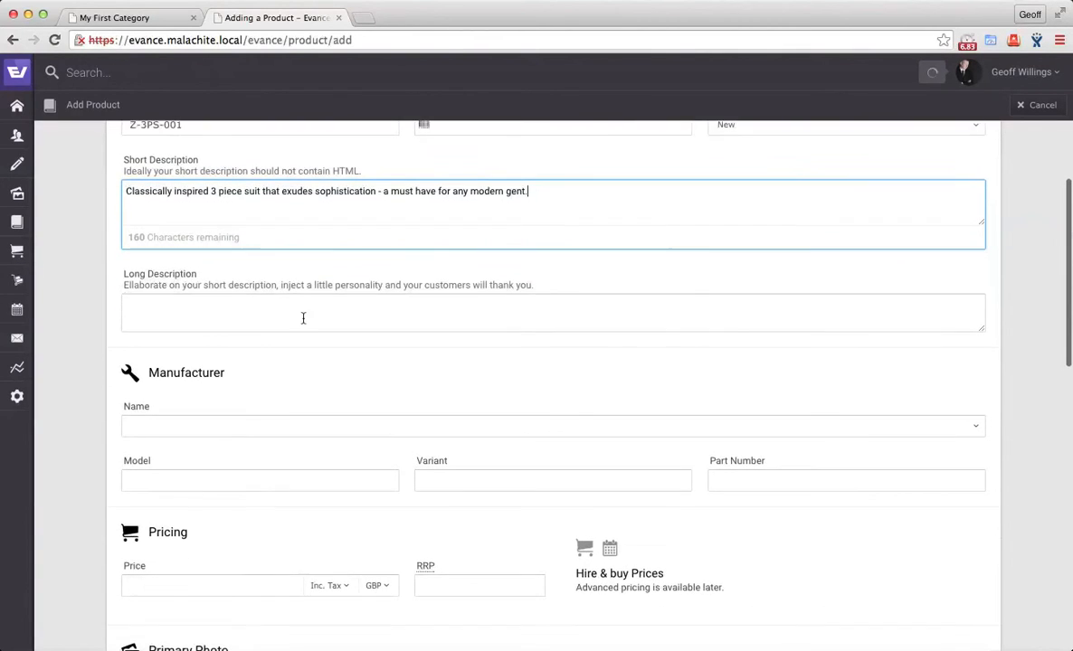
click(302, 317)
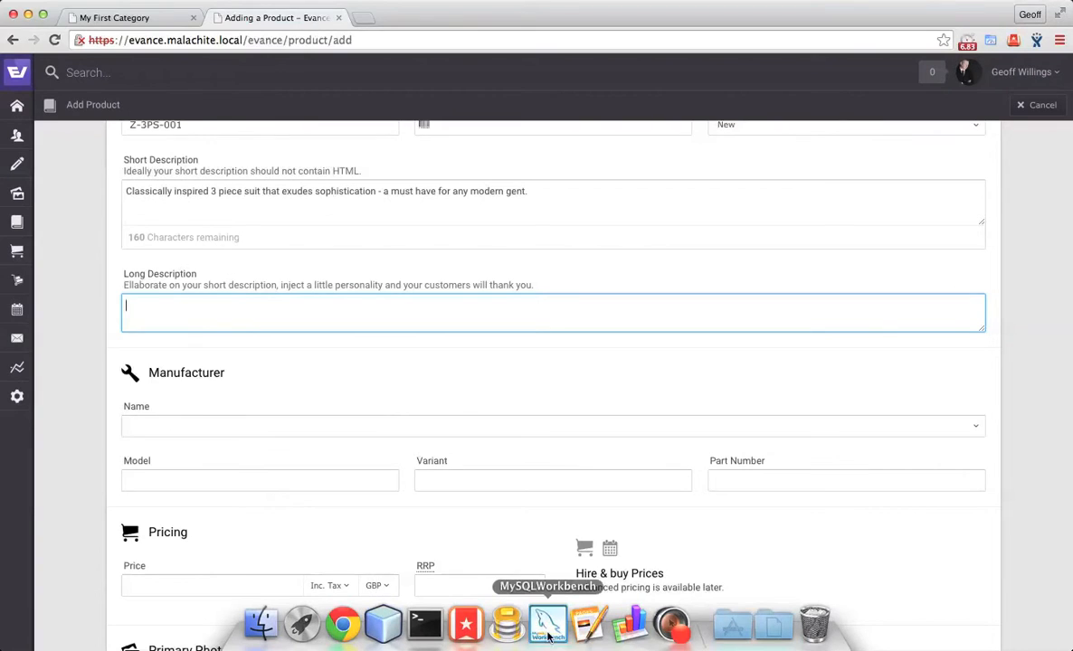
click(590, 623)
drag(286, 172, 202, 164)
key(ctrl+c)
click(71, 314)
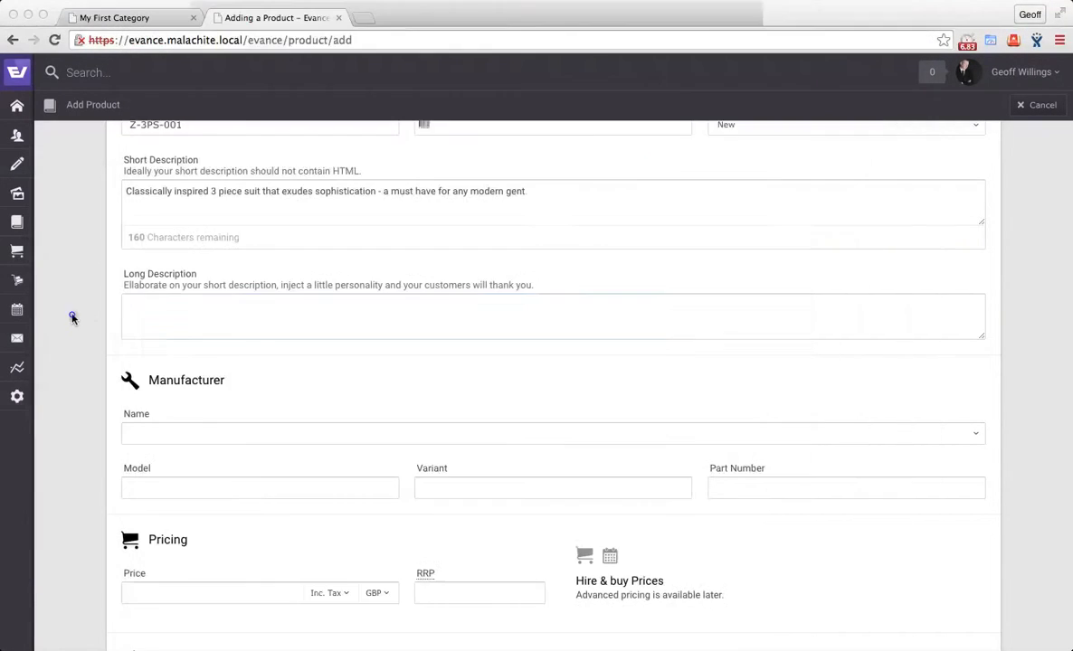
key(ctrl+v)
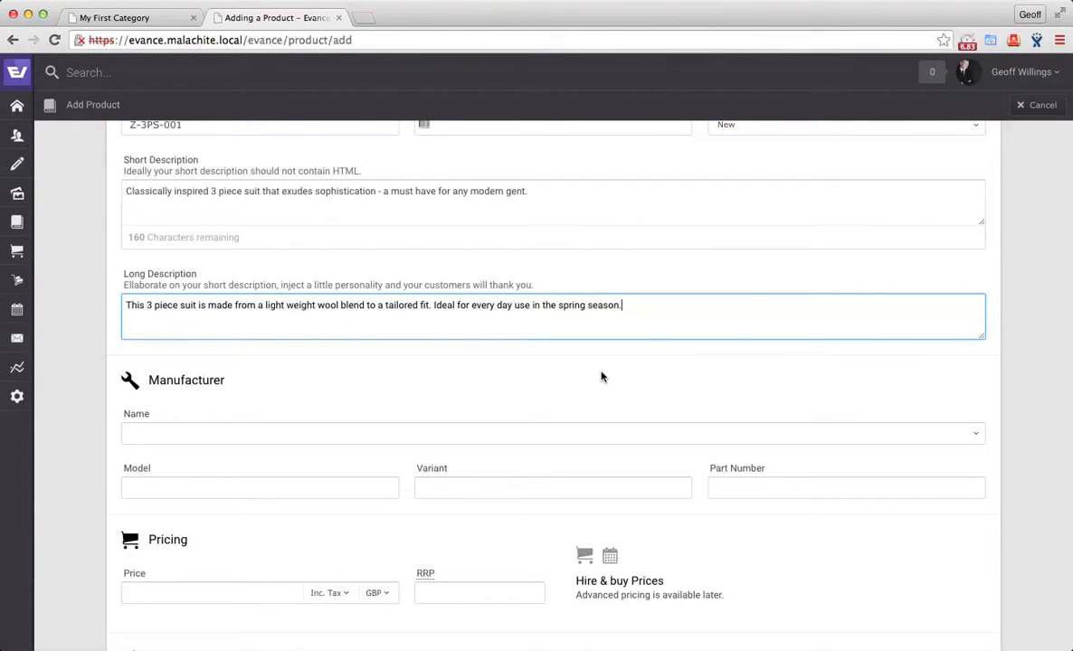
- Enter the example manufacturer details: name Ford, model Focus and variant Zetec
scroll(600, 373, down, 2)
scroll(601, 373, down, 2)
click(539, 341)
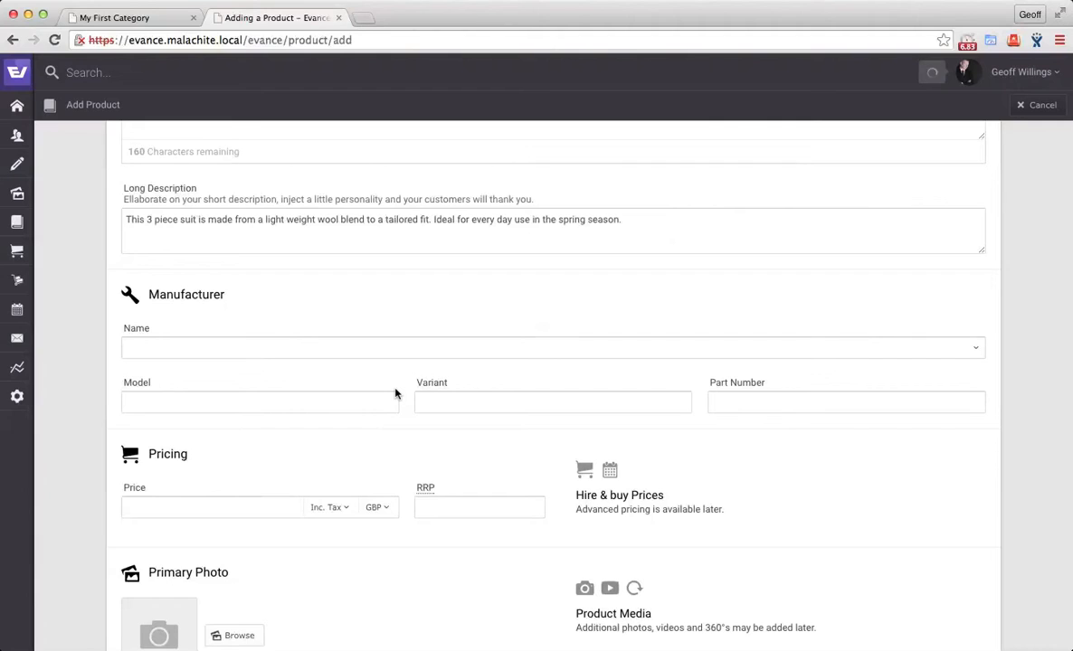
click(347, 348)
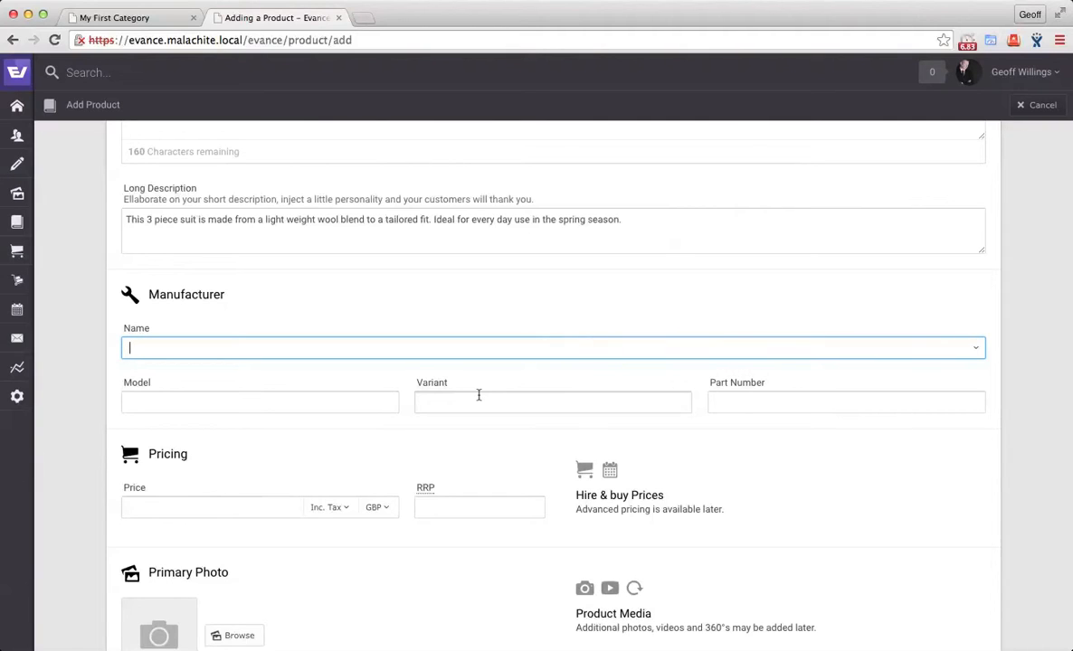
text(Ford)
key(Tab)
text(Focu)
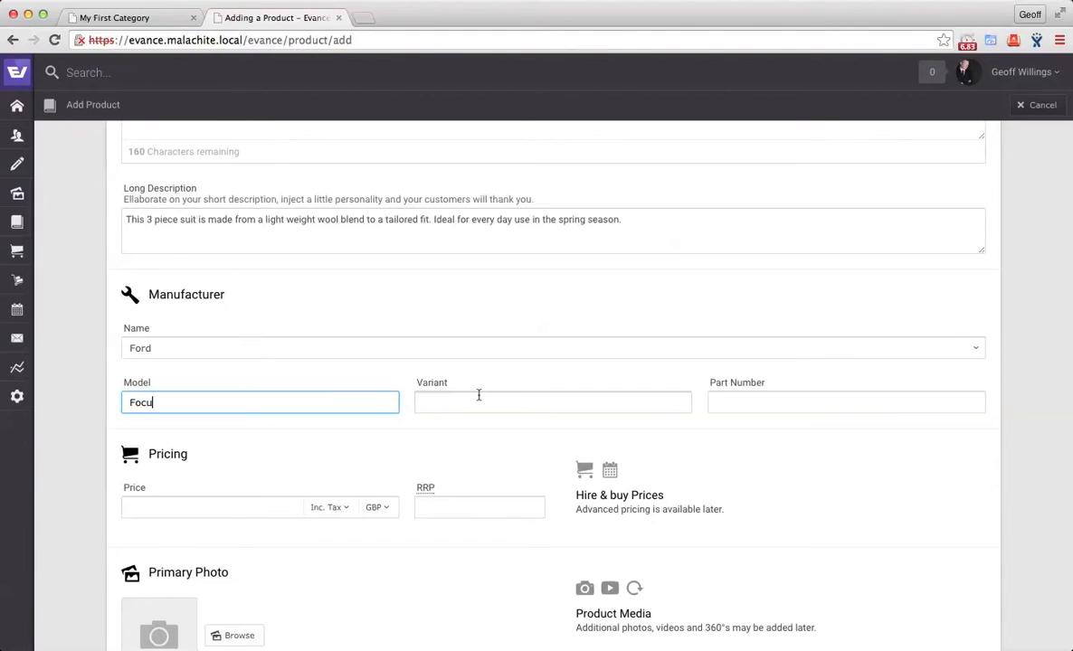
text(s)
key(Tab)
text(Z)
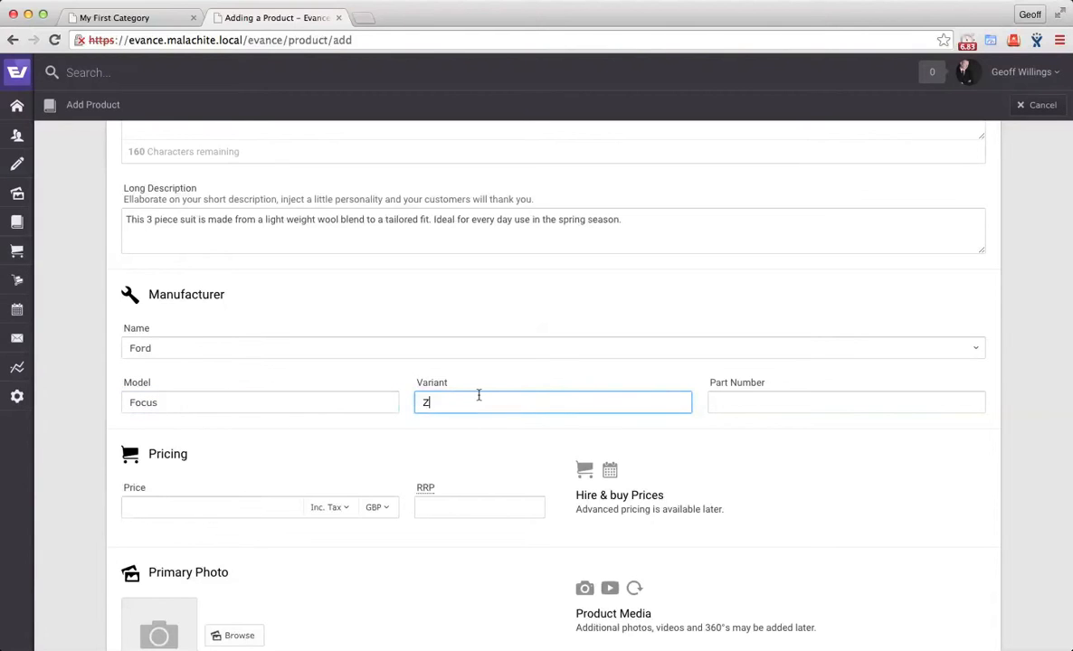
text(etec)
- Replace the manufacturer name with Zero and clear the example model and variant, leaving the part number empty
click(467, 349)
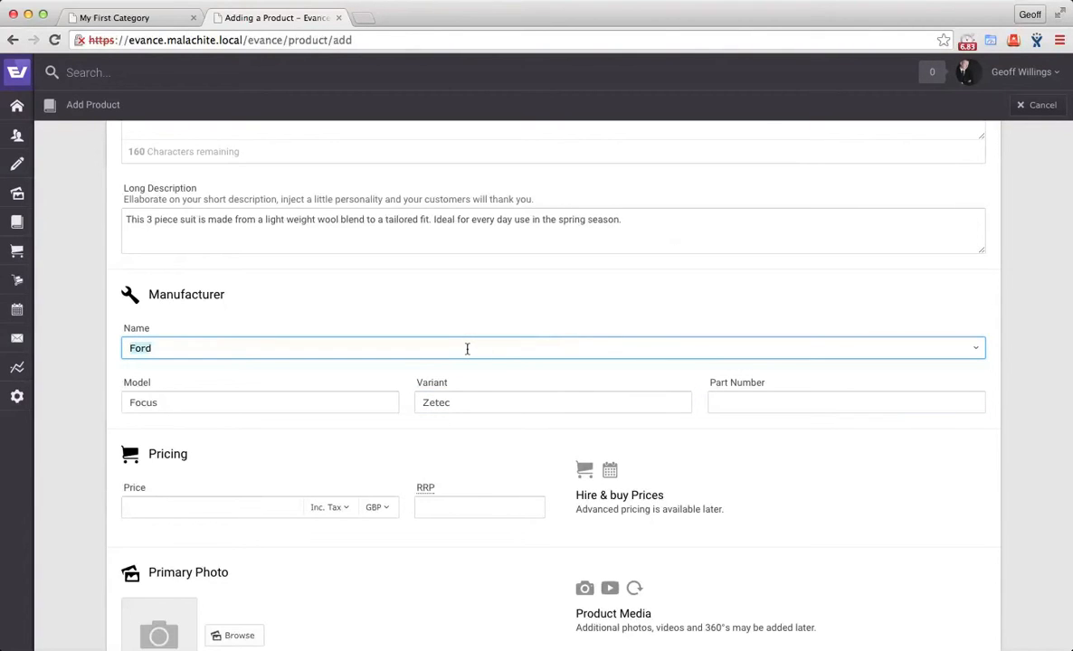
text(Zero)
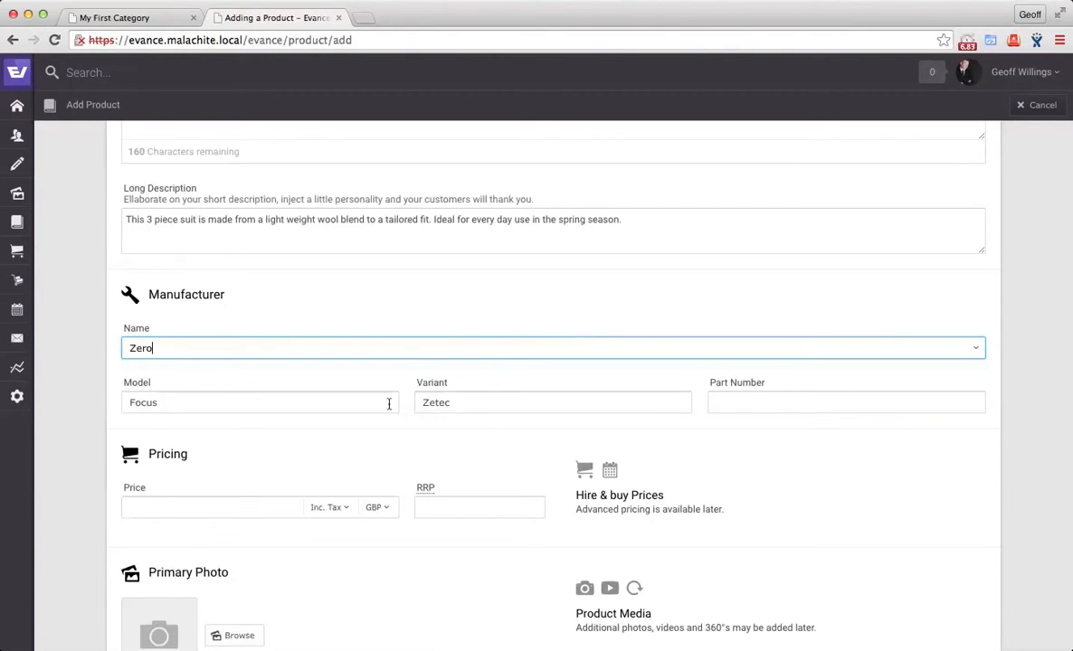
double_click(364, 400)
key(BackSpace)
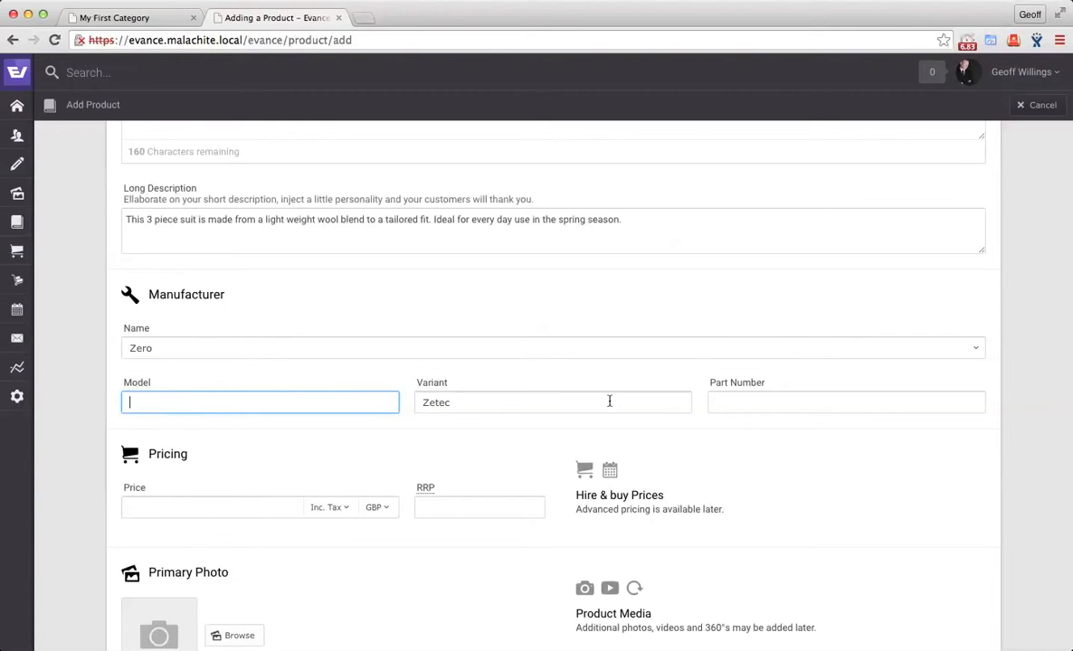
double_click(570, 410)
key(BackSpace)
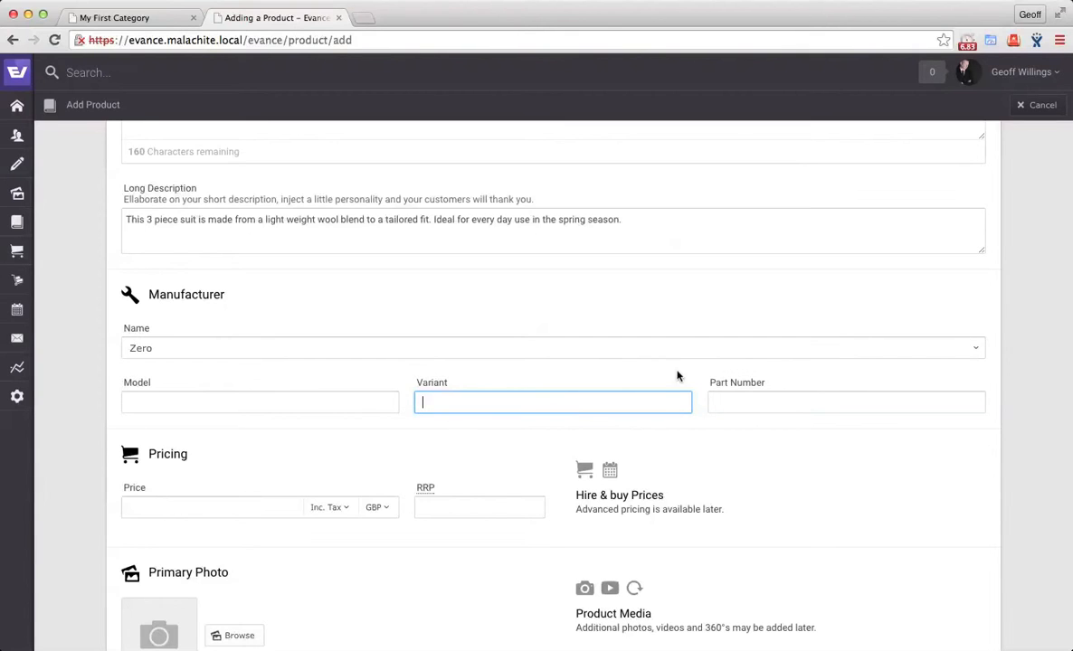
click(750, 407)
- Look up the price in the Pages document and enter 169.99 as the product's price
scroll(750, 409, down, 2)
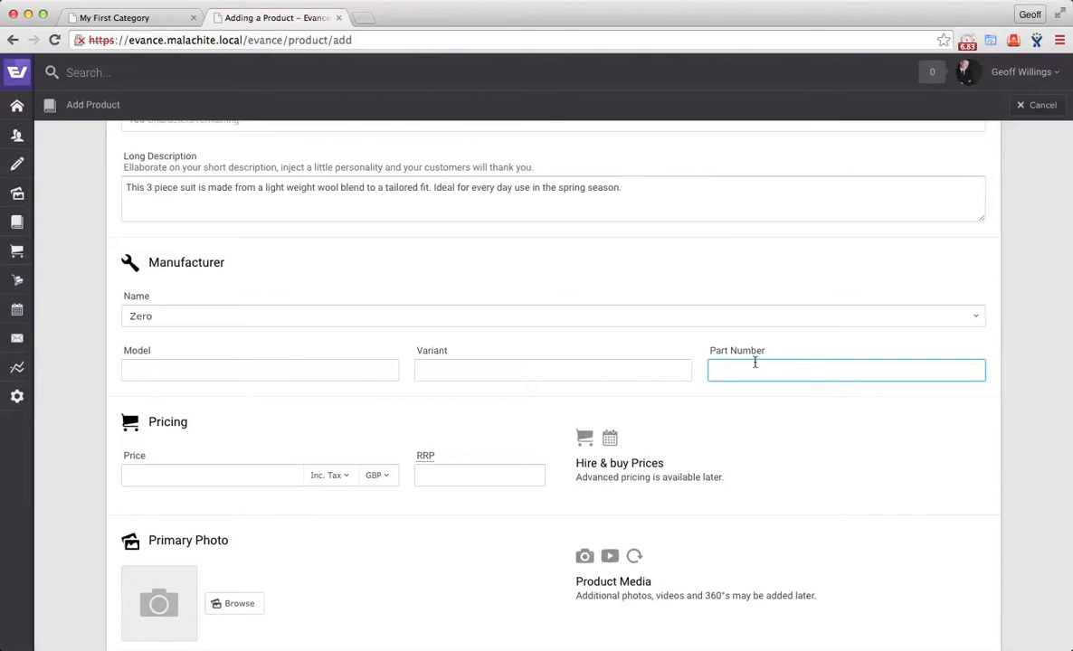
scroll(755, 363, down, 3)
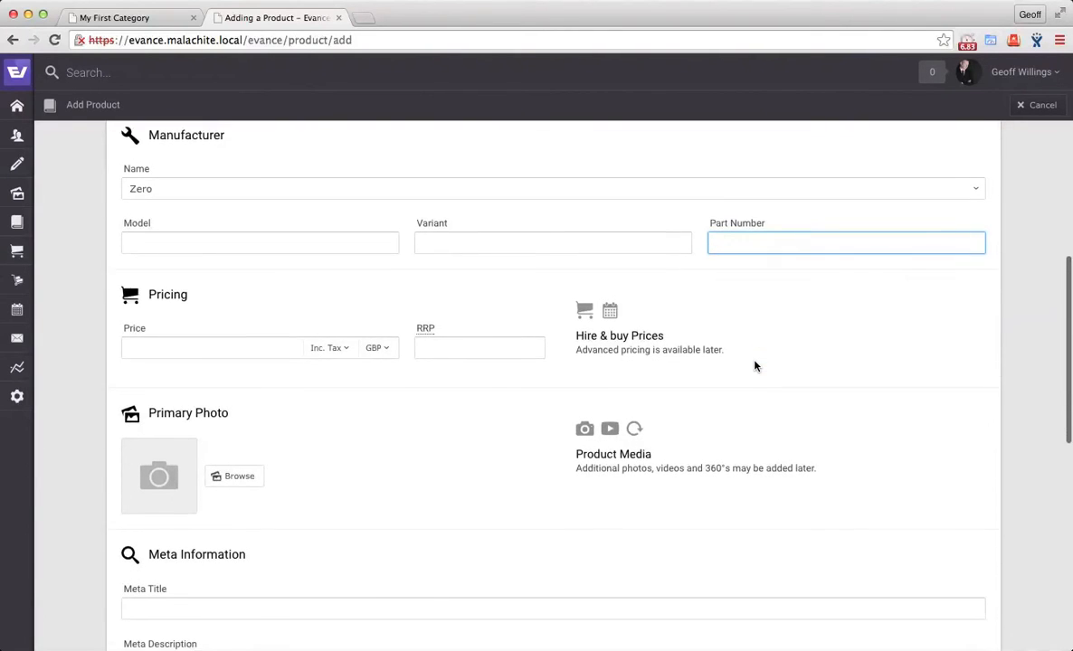
click(269, 337)
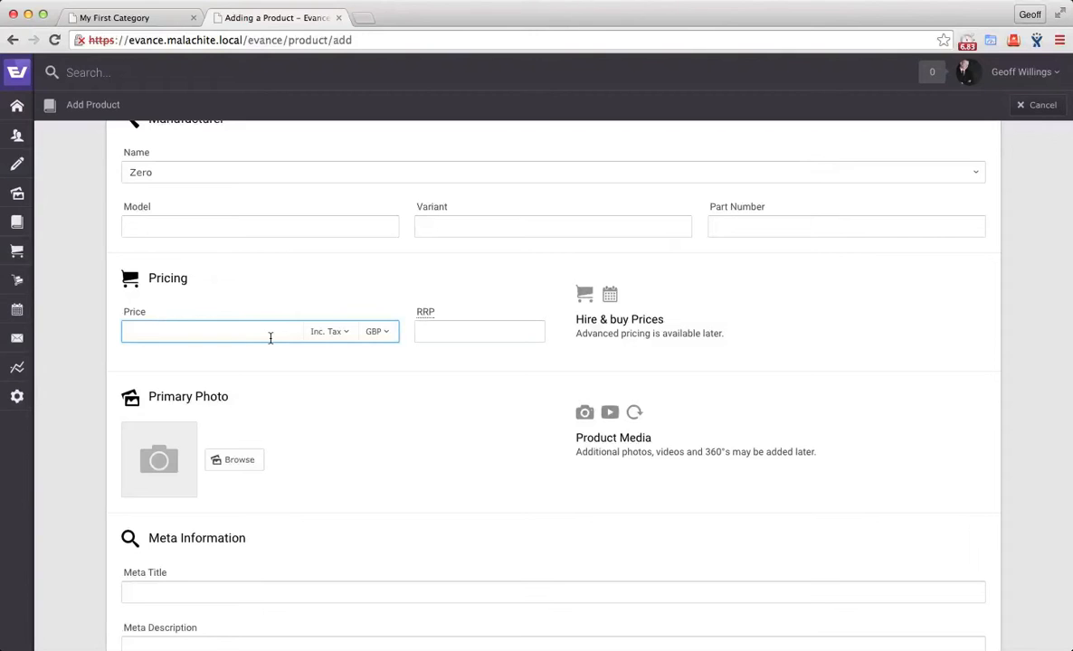
click(586, 617)
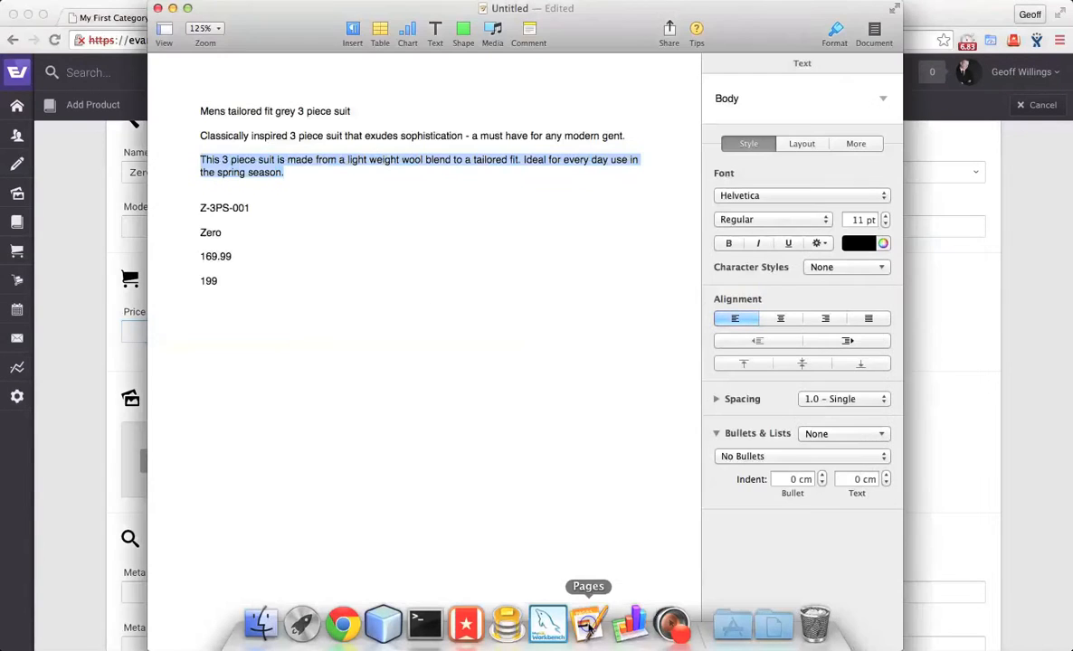
key(super+Tab)
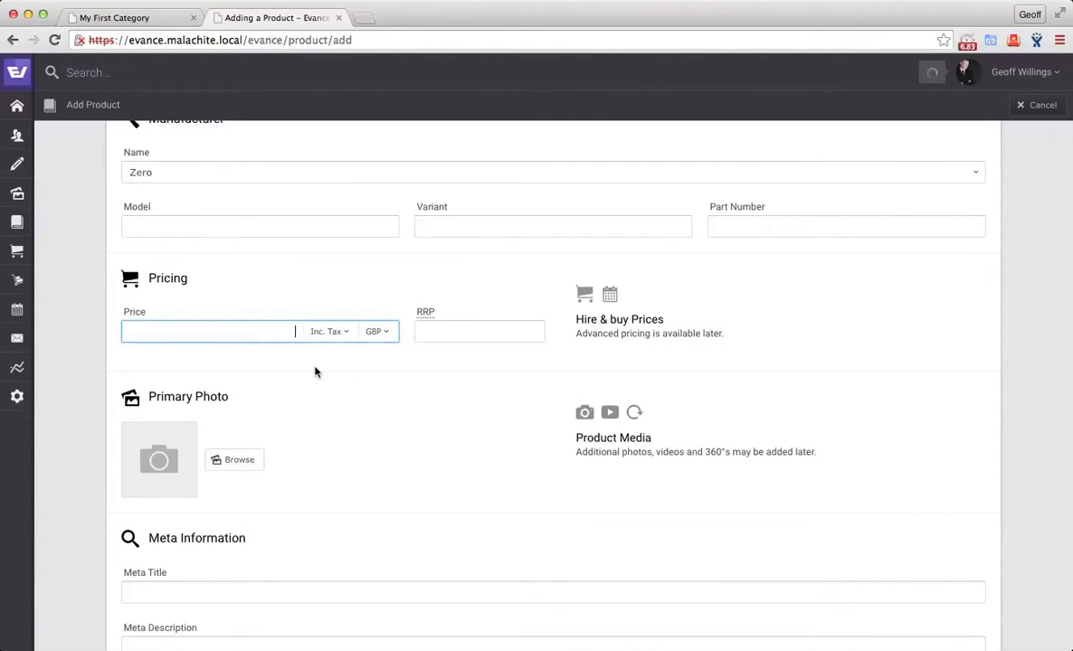
text(169.99)
- Switch the price's tax basis to Exc. Tax and back to Inc. Tax
click(341, 335)
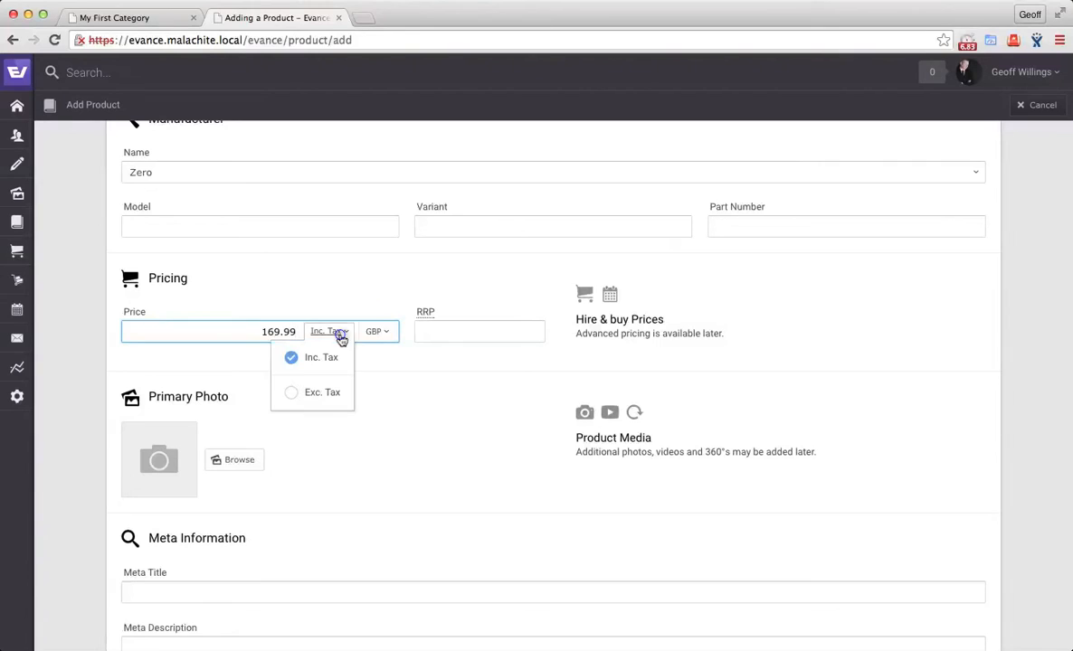
click(321, 394)
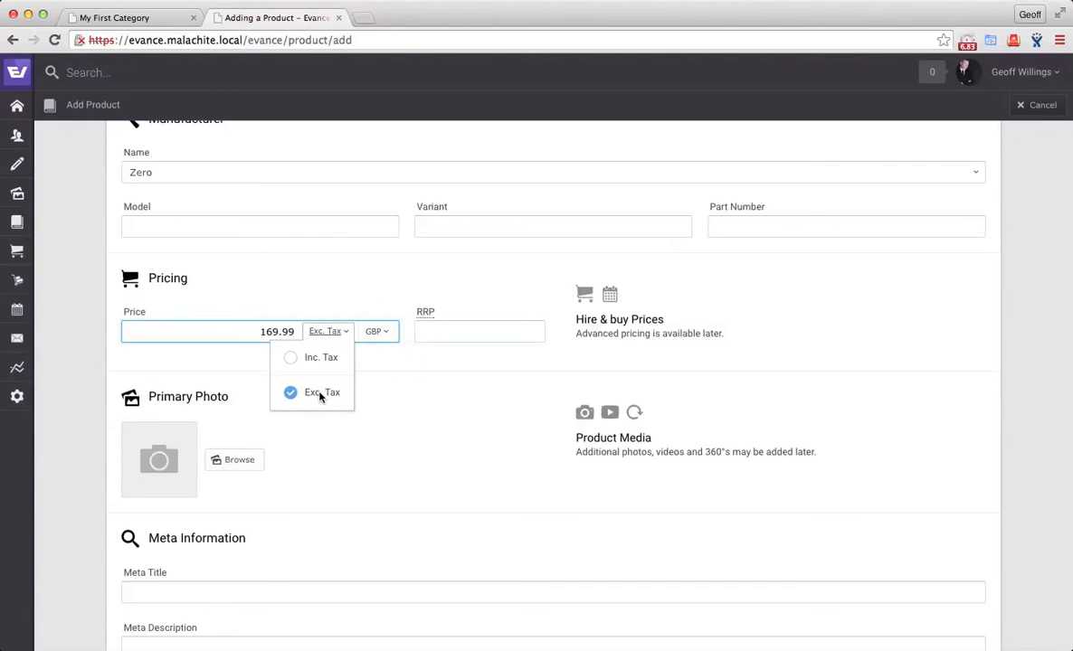
click(312, 357)
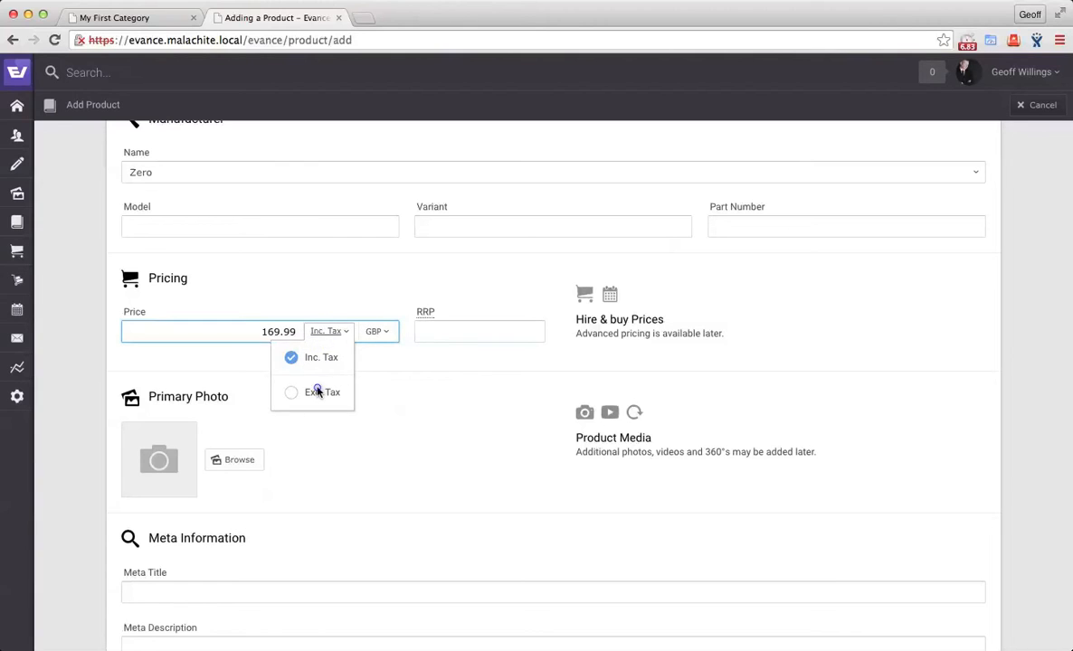
click(318, 392)
click(306, 359)
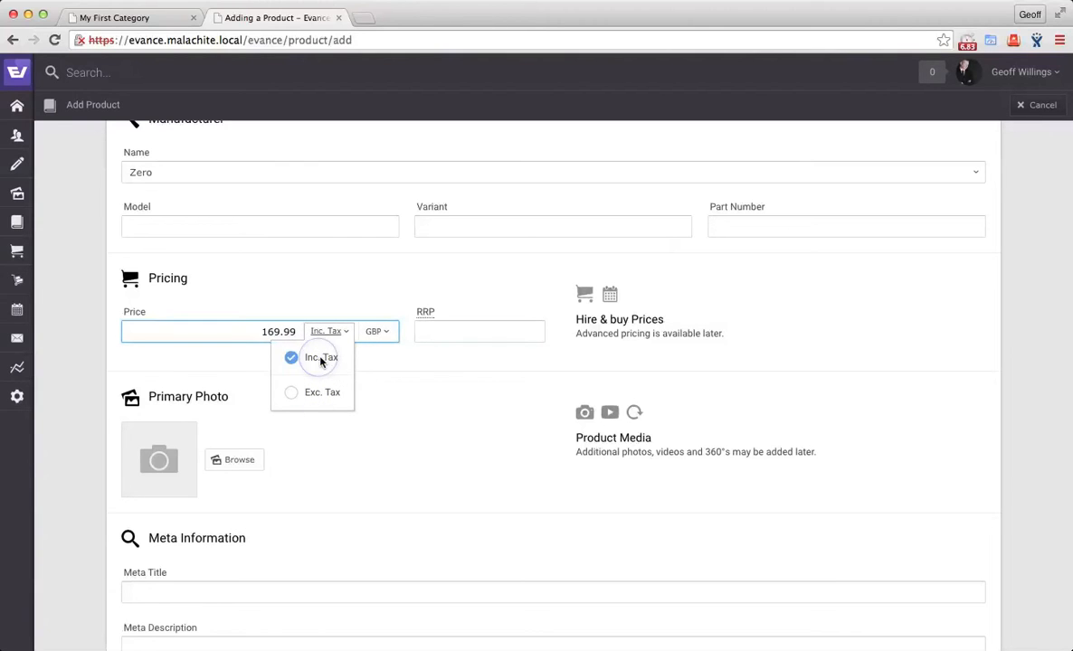
click(412, 354)
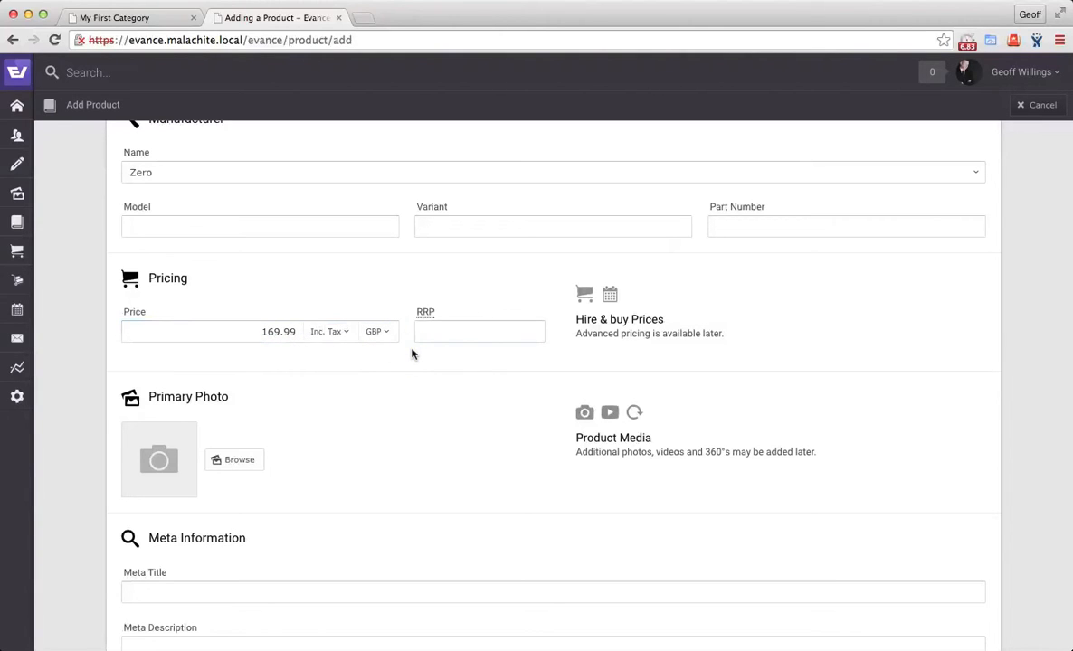
- Set the product's RRP to 199
click(453, 333)
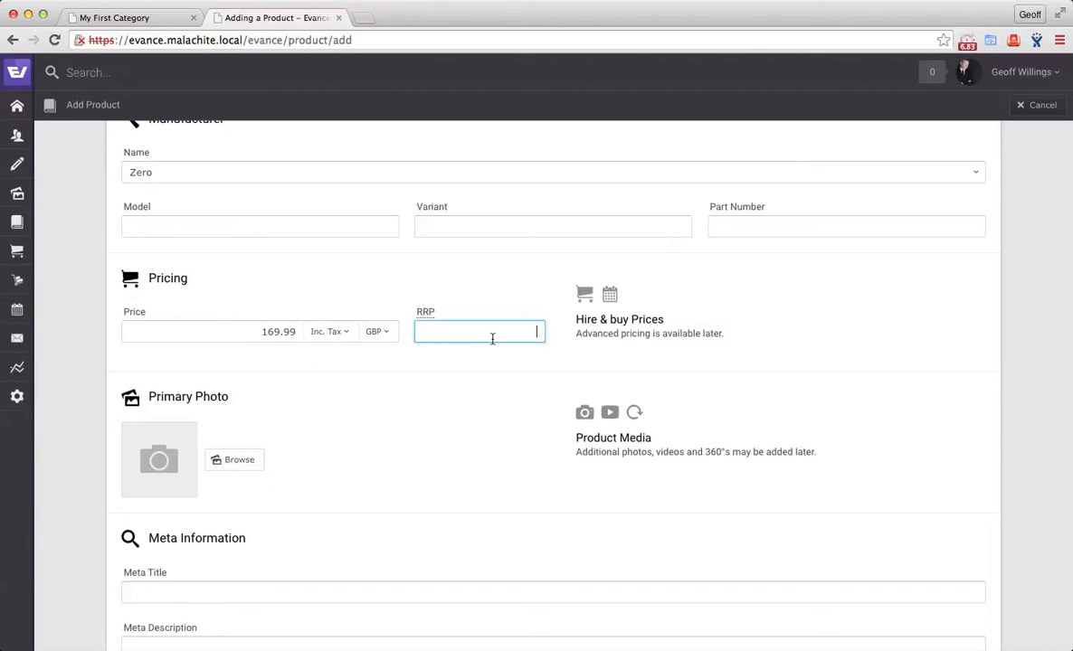
text(199)
click(566, 360)
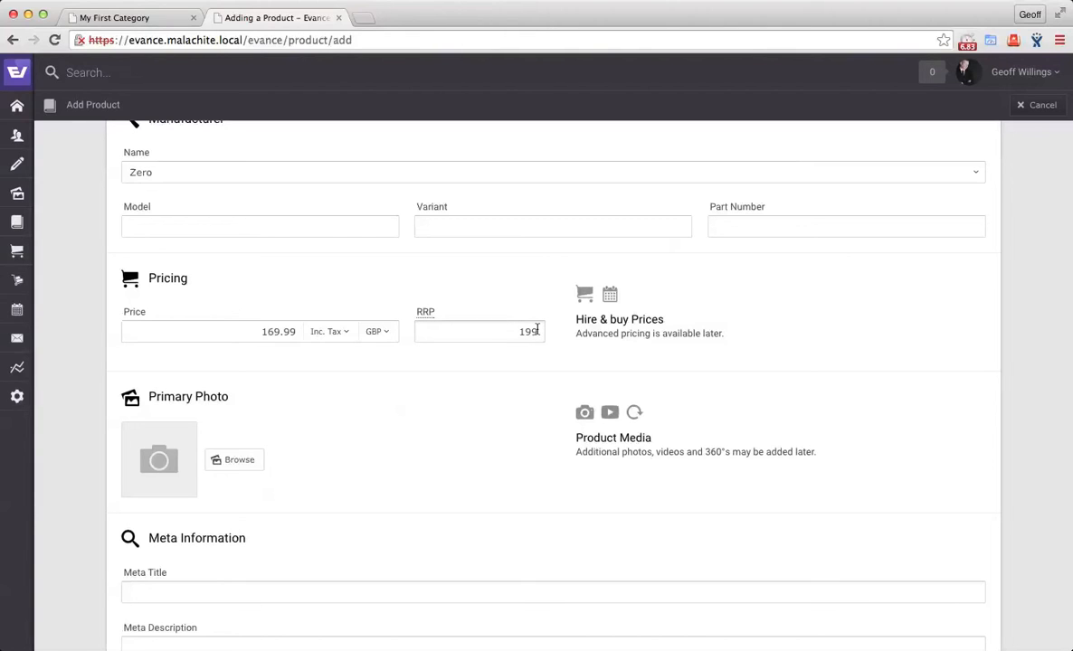
- Browse the media library for the primary photo, add an image folder named suits and open it
scroll(536, 332, down, 3)
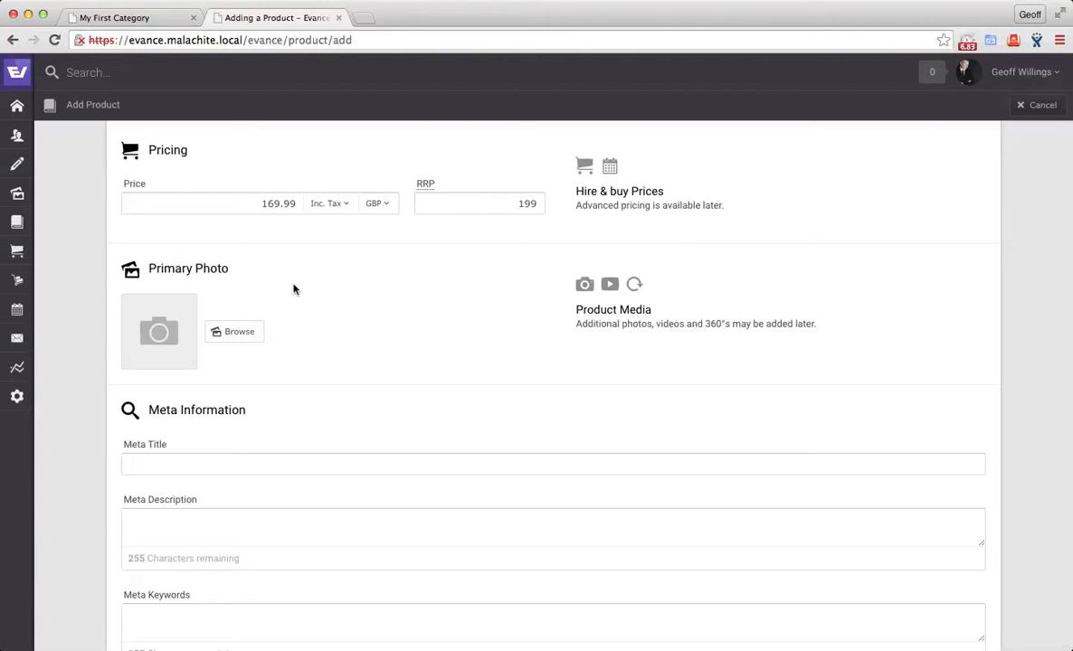
click(233, 335)
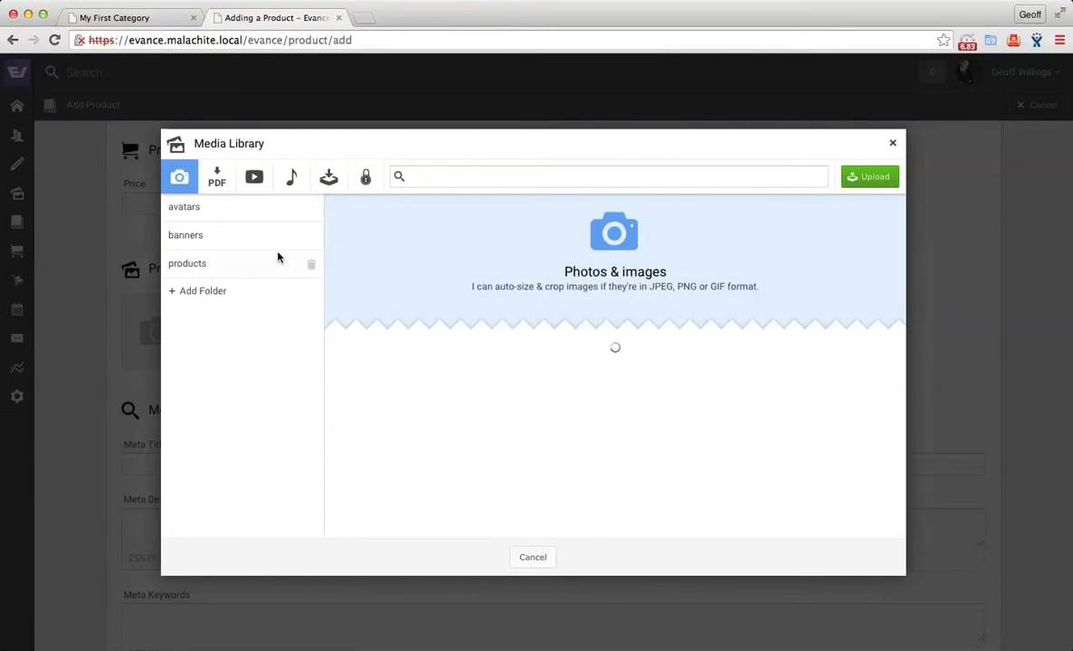
click(214, 294)
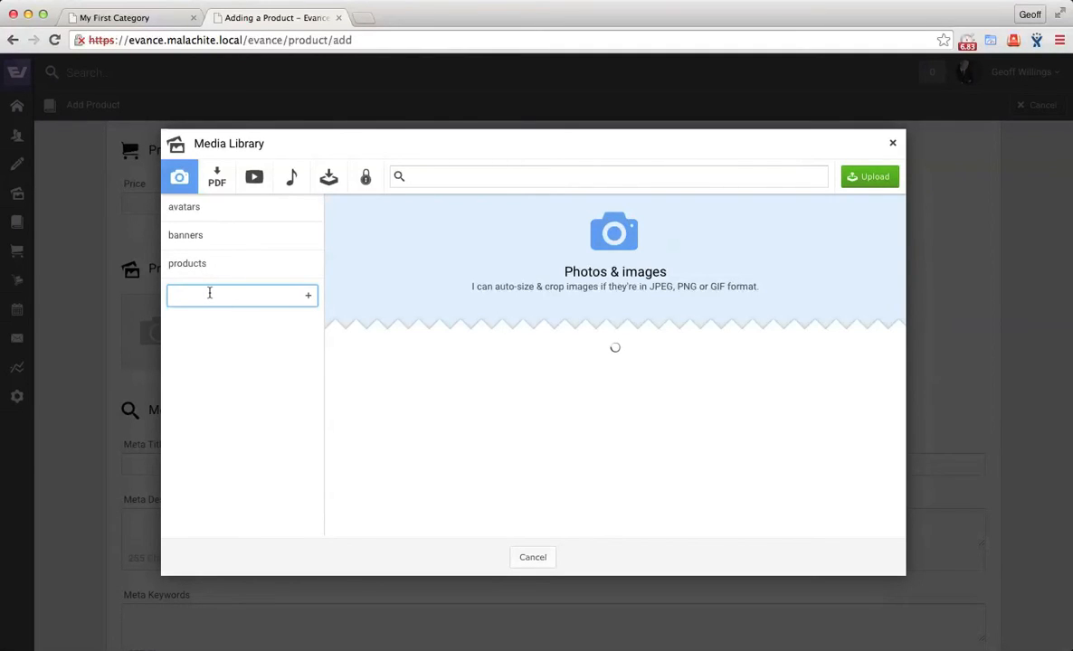
text(suits)
key(Return)
click(209, 296)
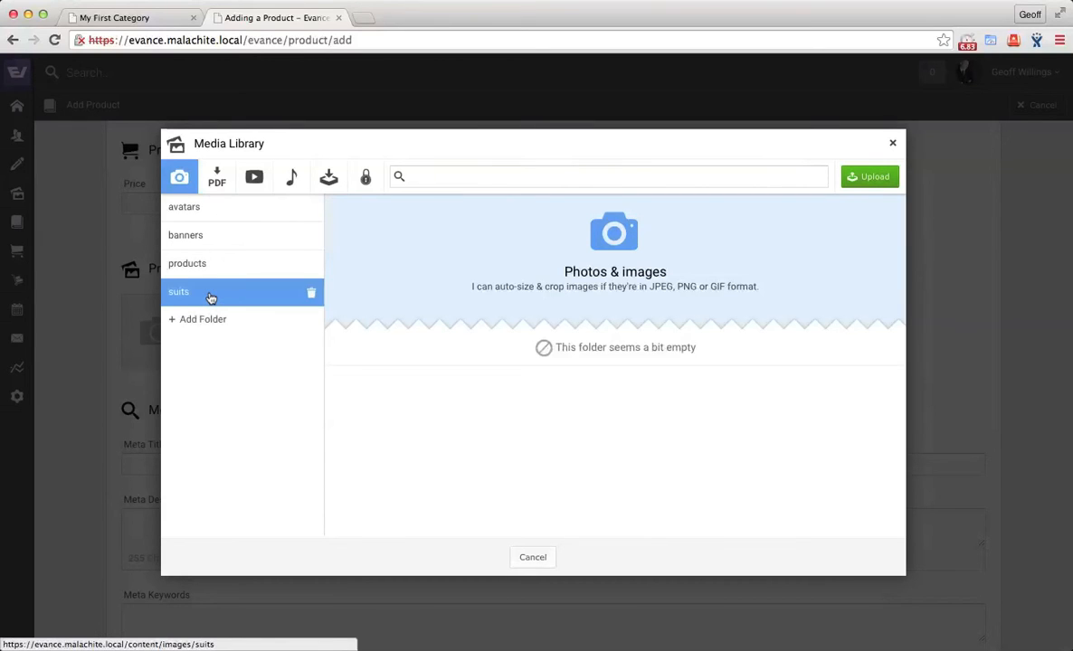
double_click(172, 293)
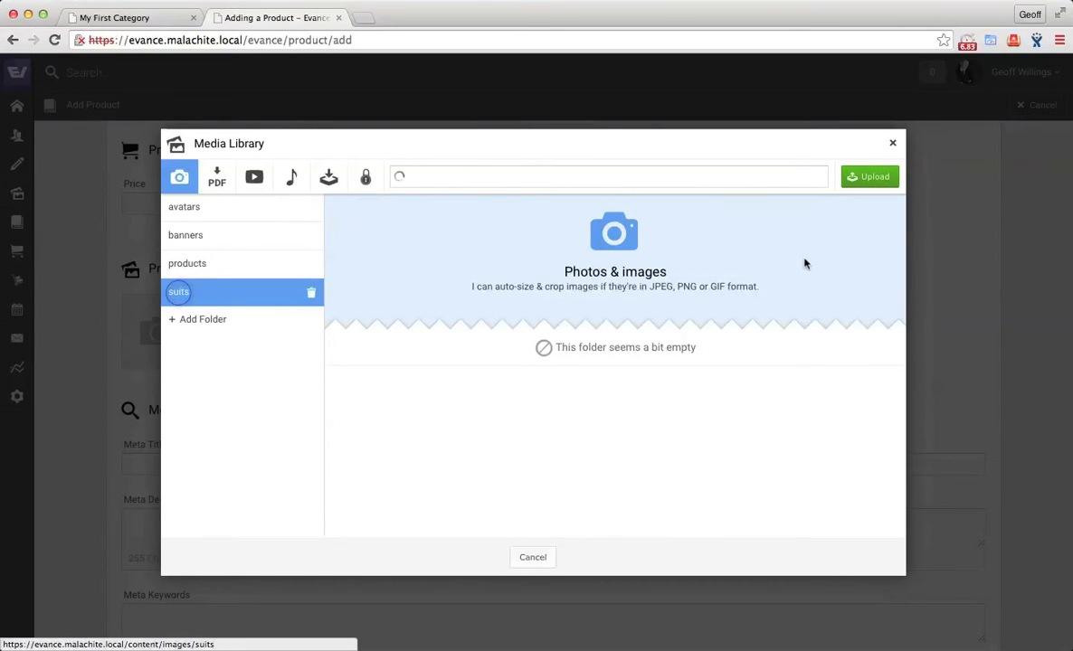
- Upload suits.jpg from Zero Theme Files into the suits folder and select it as the product's primary photo
click(868, 179)
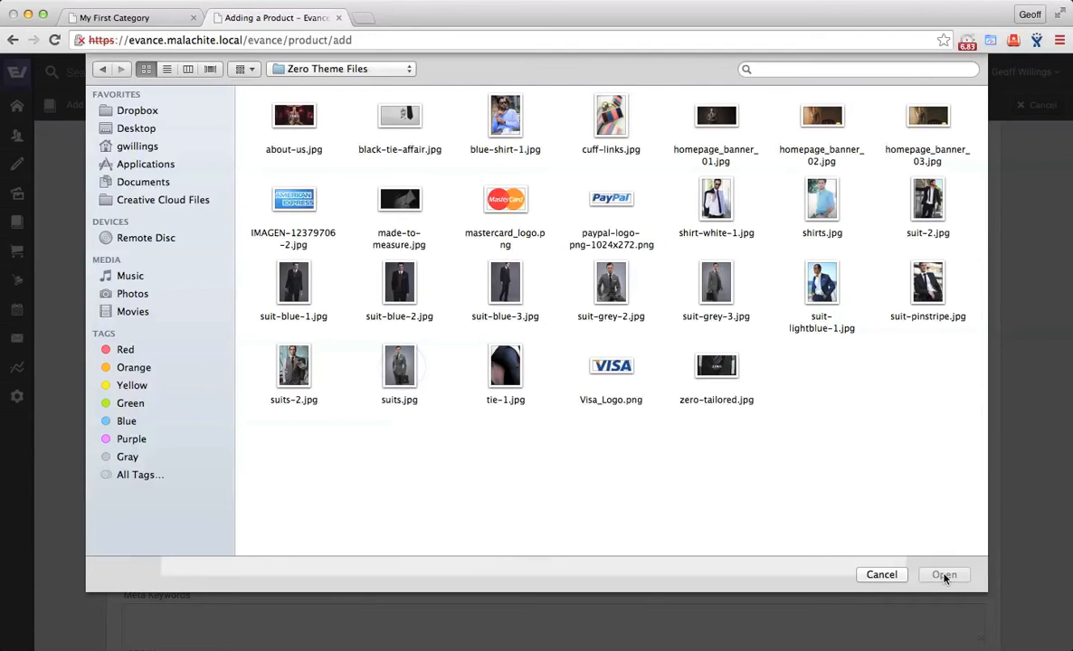
click(399, 366)
click(944, 575)
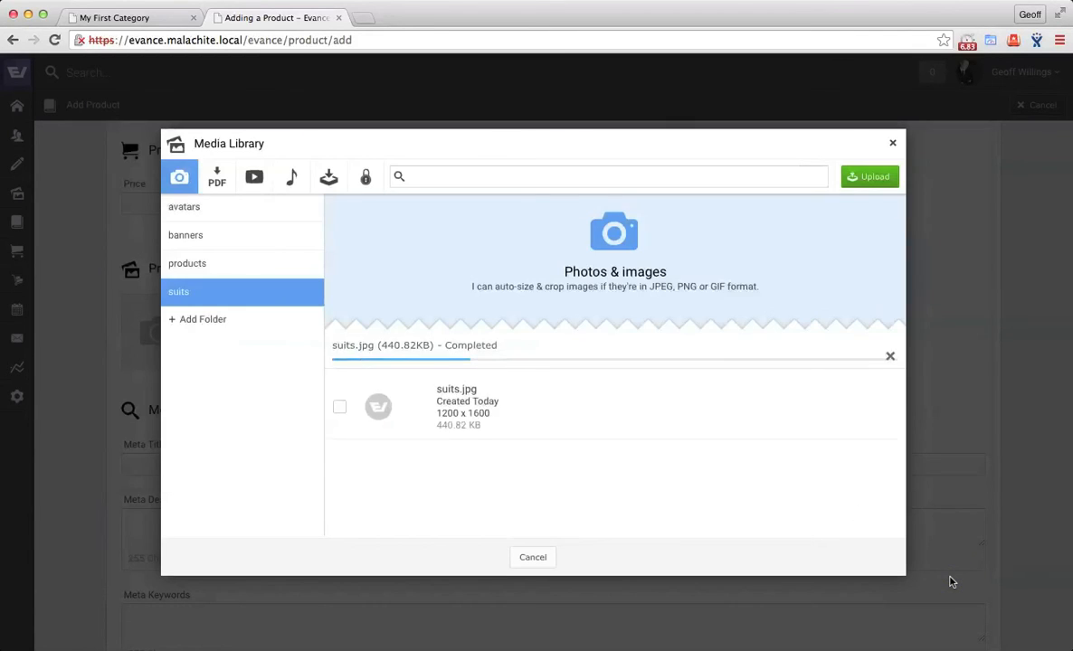
mouse_move(828, 378)
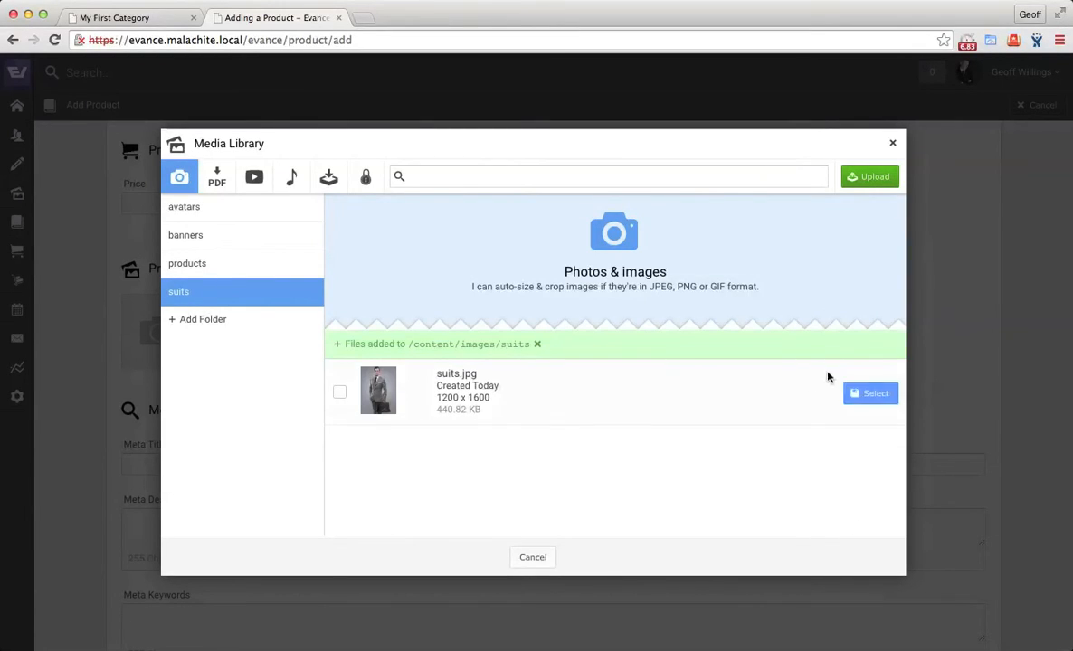
click(873, 393)
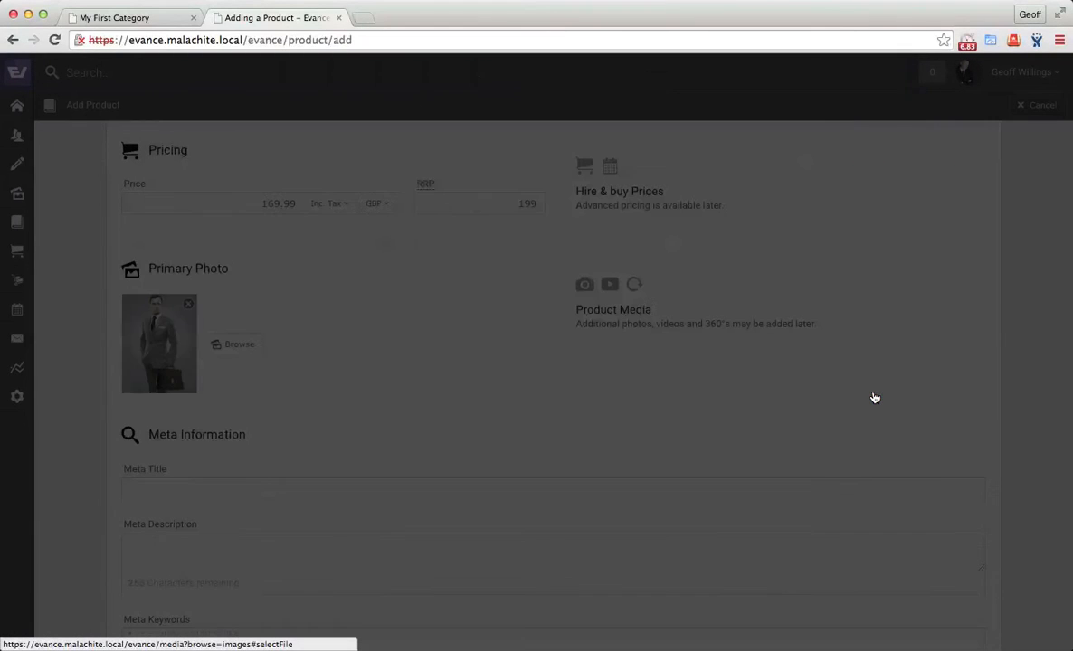
- Review the Meta Title, Meta Description and Meta Keywords fields in the Meta Information section
scroll(446, 300, down, 3)
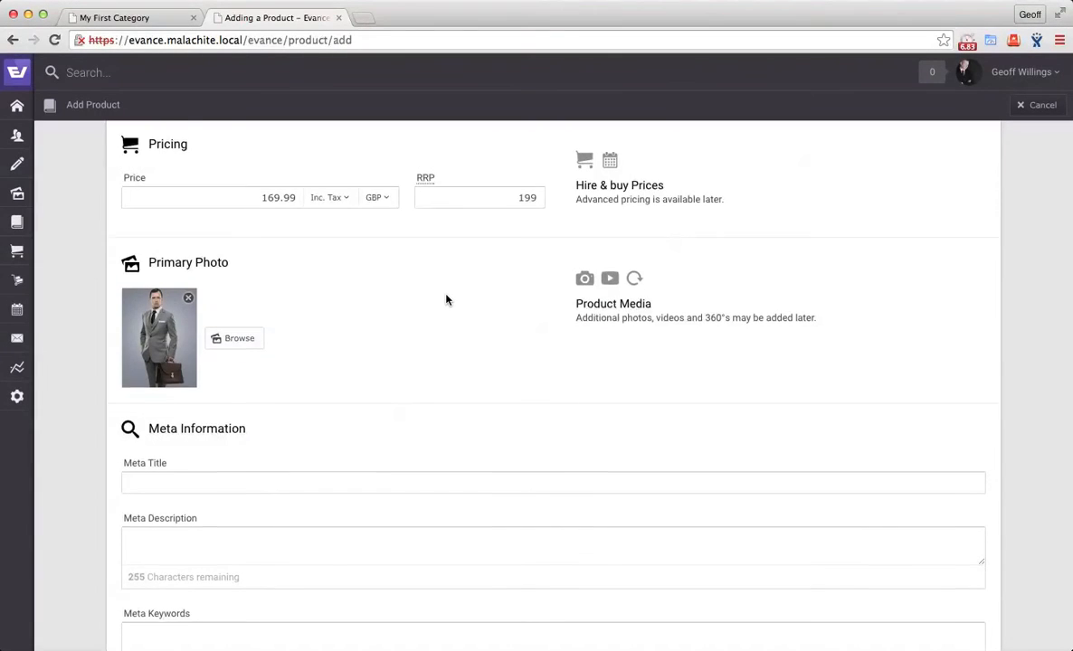
scroll(446, 299, down, 1)
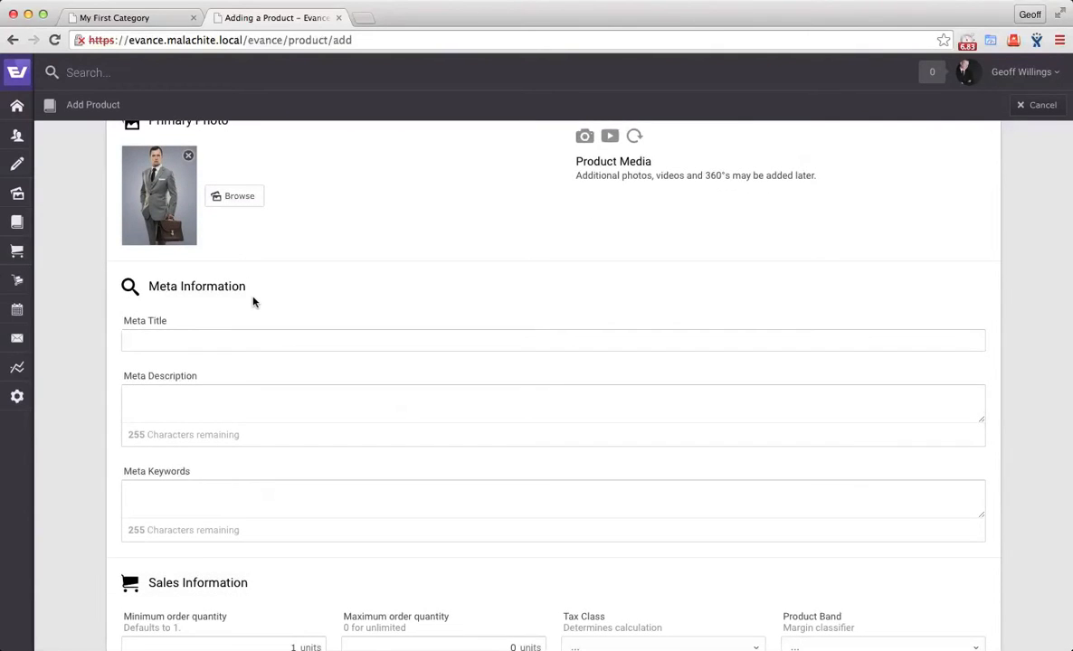
scroll(253, 302, down, 1)
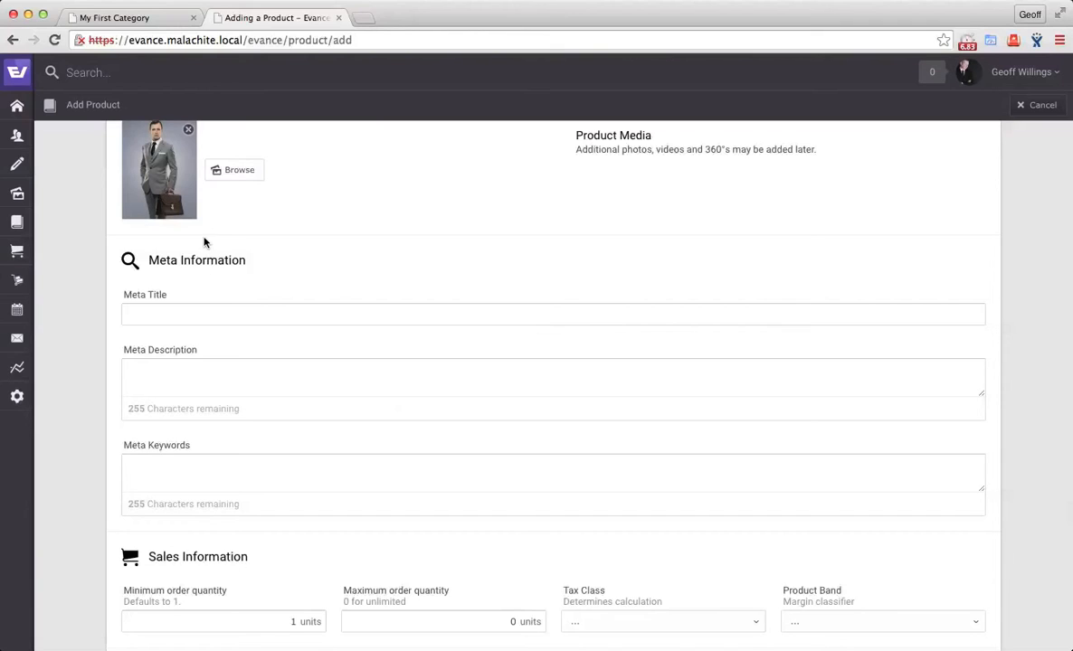
click(177, 312)
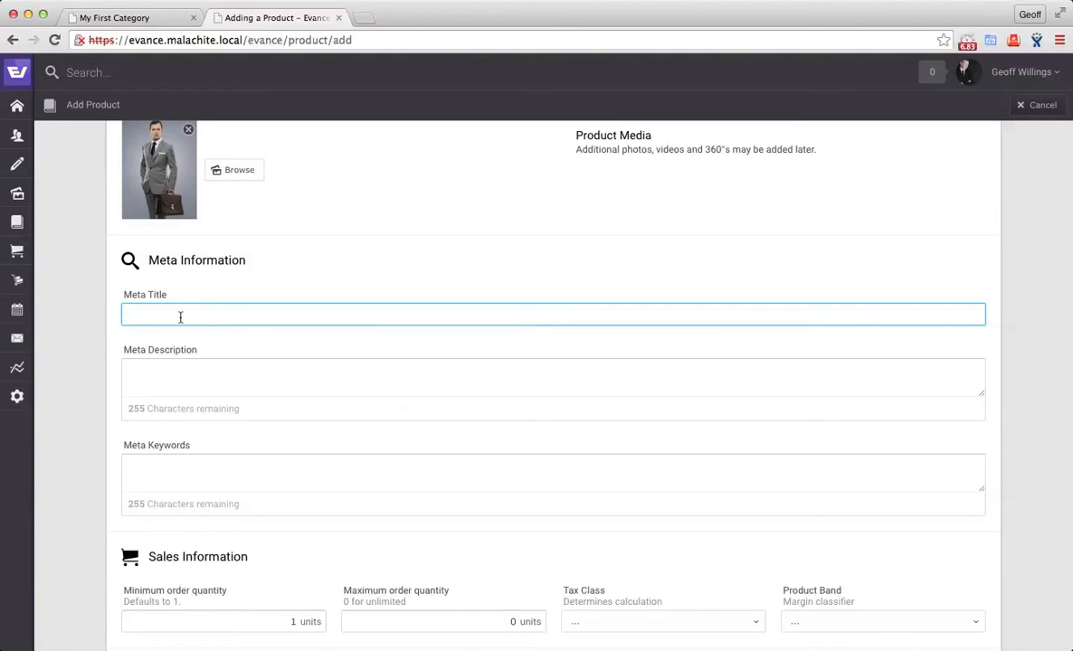
scroll(199, 352, down, 2)
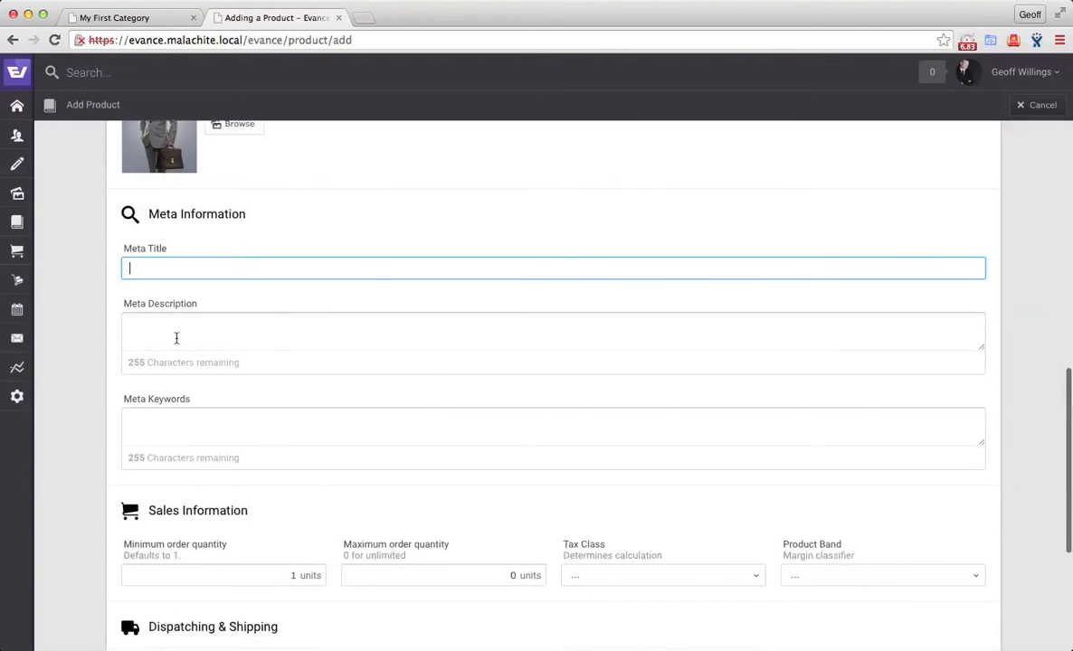
click(176, 337)
scroll(213, 322, down, 2)
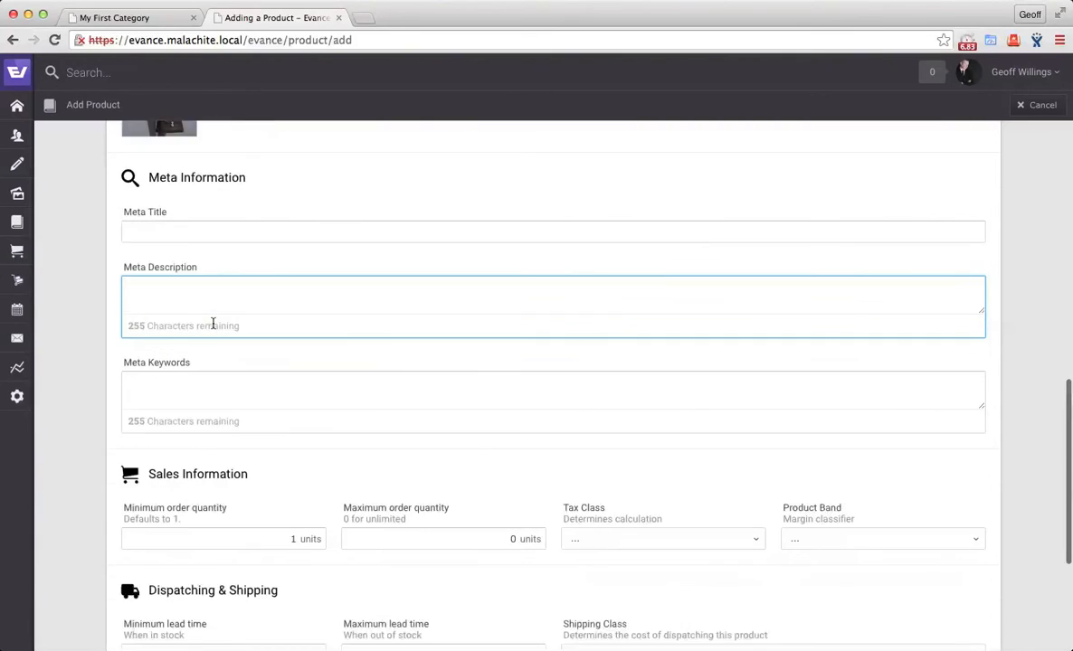
scroll(206, 335, down, 2)
click(199, 347)
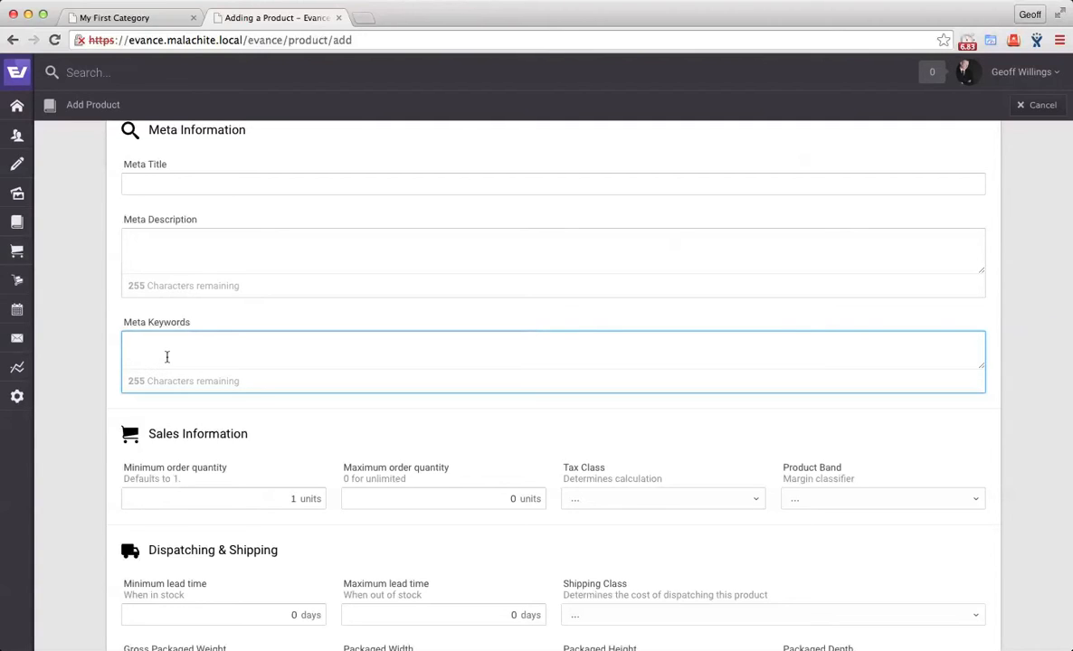
- Set the product's tax class to Taxable Goods in the Sales Information section
scroll(167, 356, down, 5)
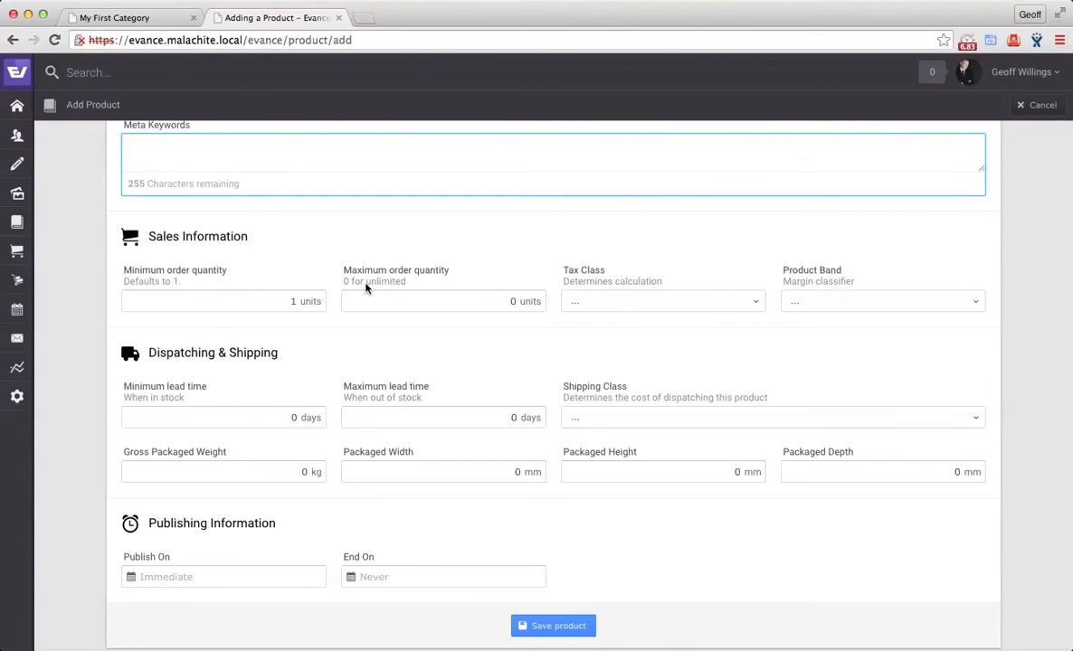
click(602, 300)
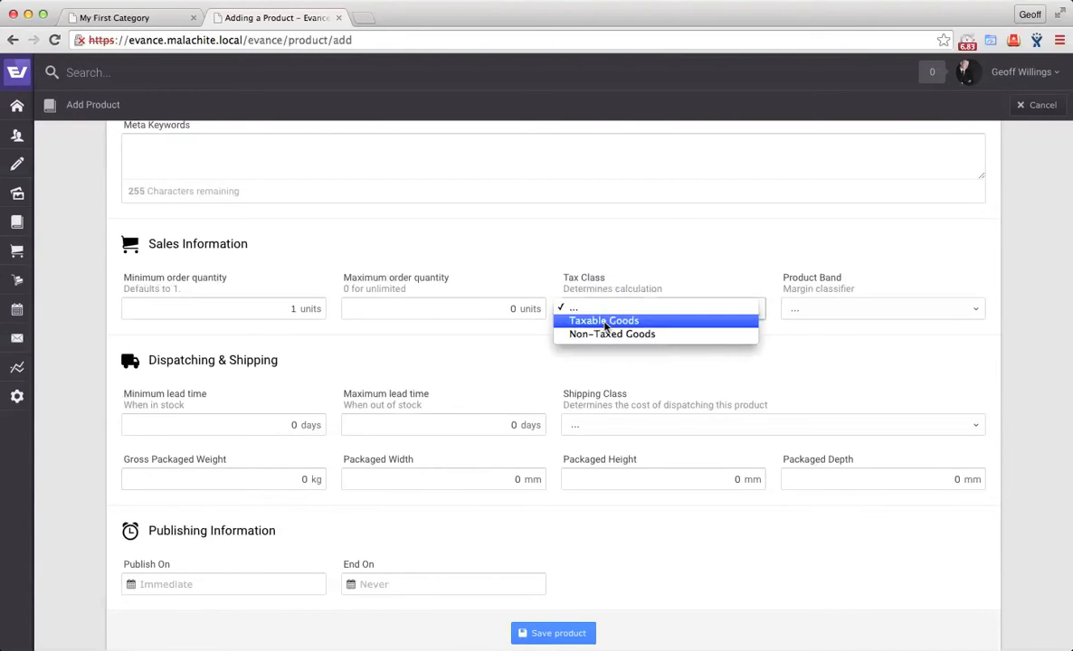
click(603, 320)
click(714, 313)
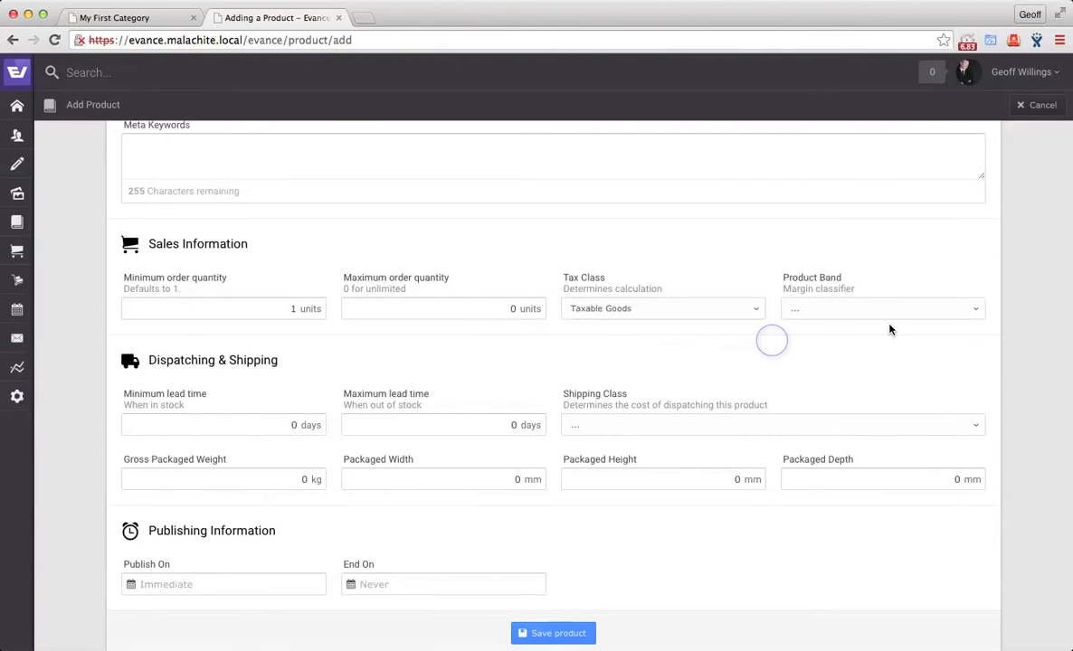
- Check the options available for Product Band in the Sales Information section
scroll(823, 298, down, 1)
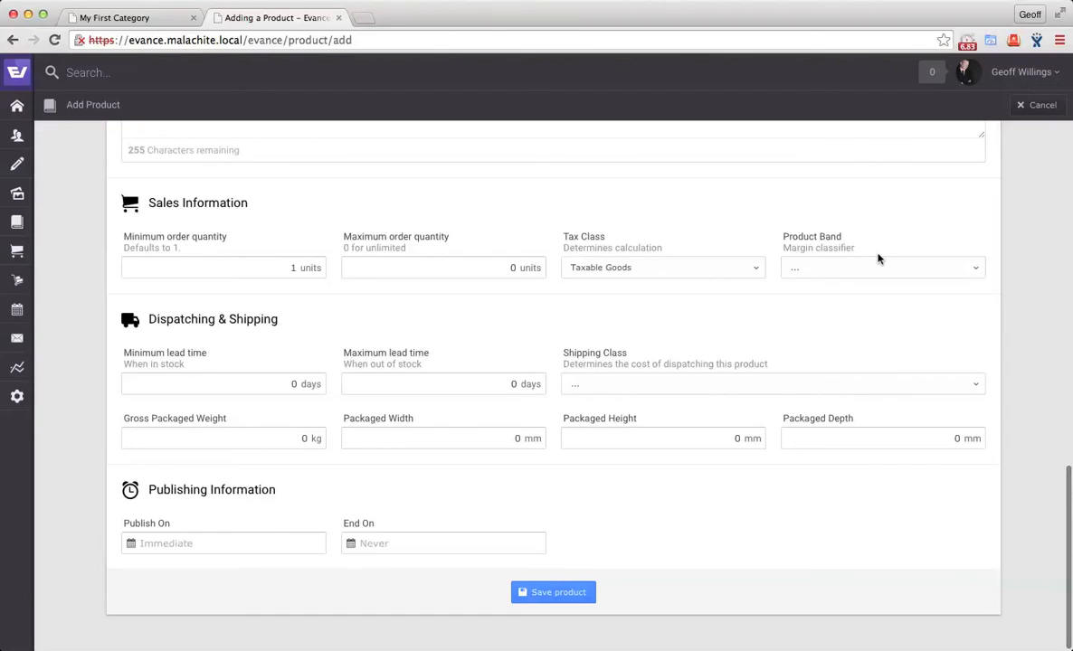
click(809, 265)
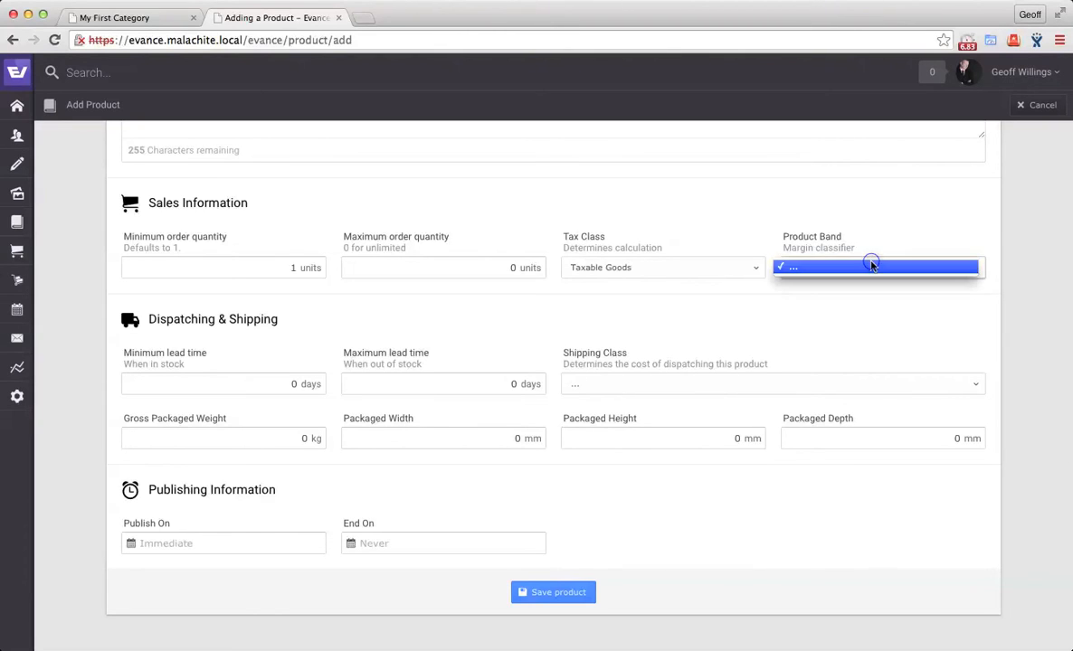
click(823, 303)
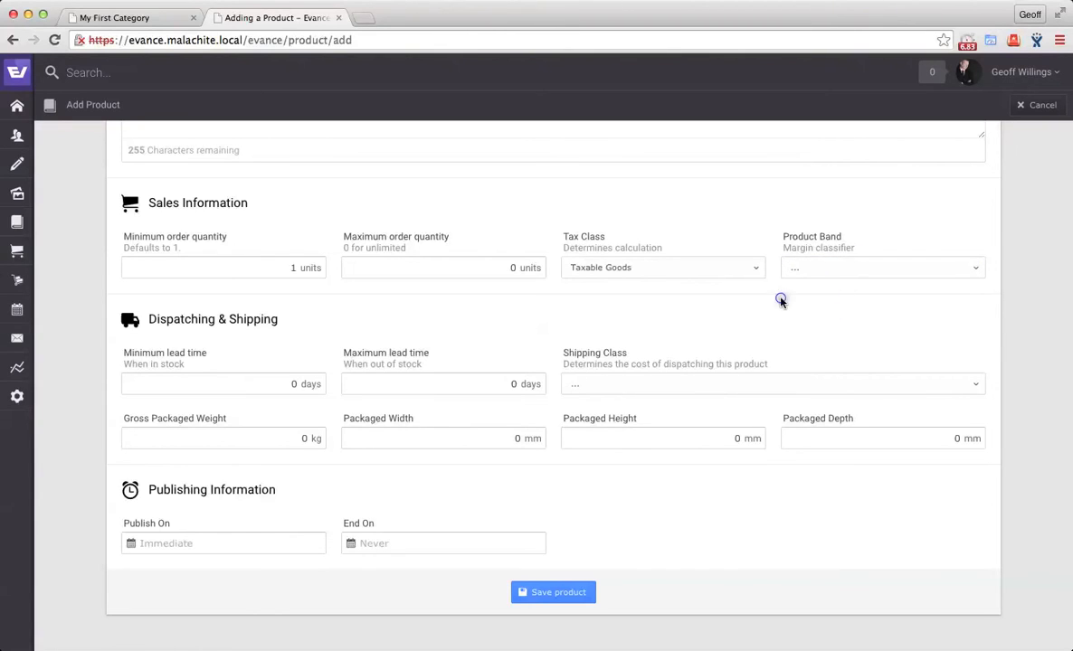
click(779, 298)
- Set the product's shipping class to Standard in the Dispatching & Shipping section
scroll(837, 266, down, 2)
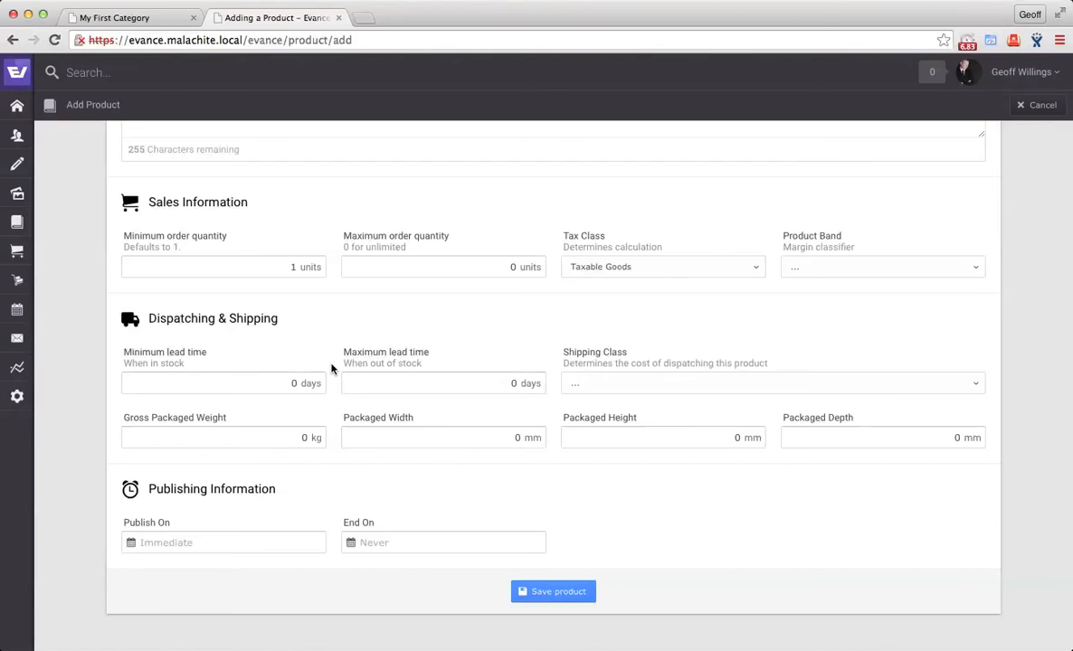
click(667, 384)
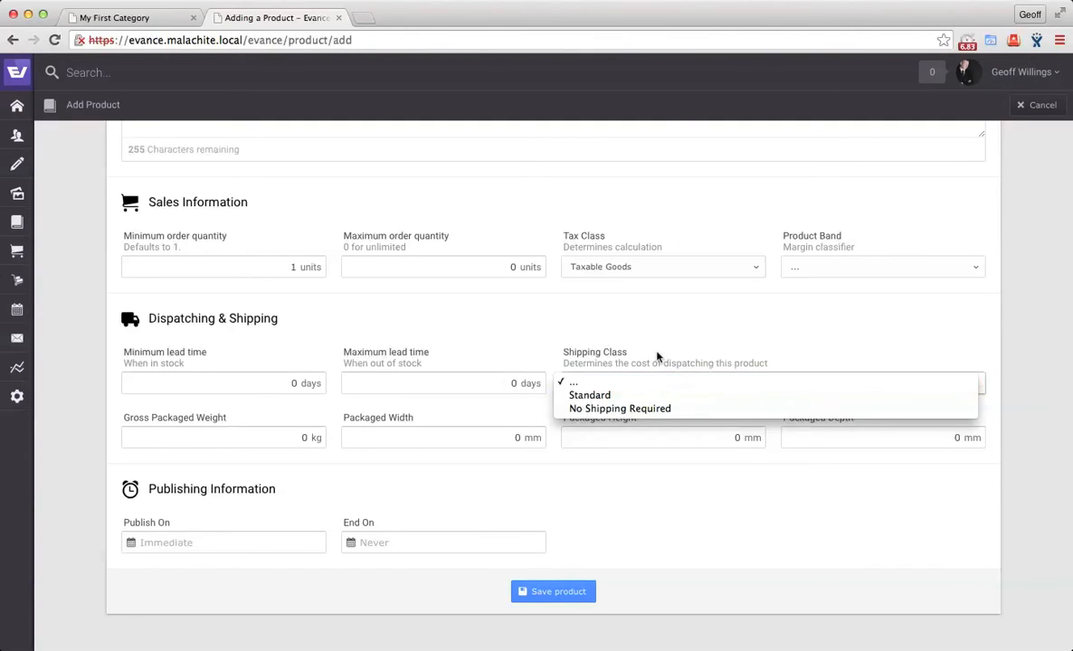
click(599, 396)
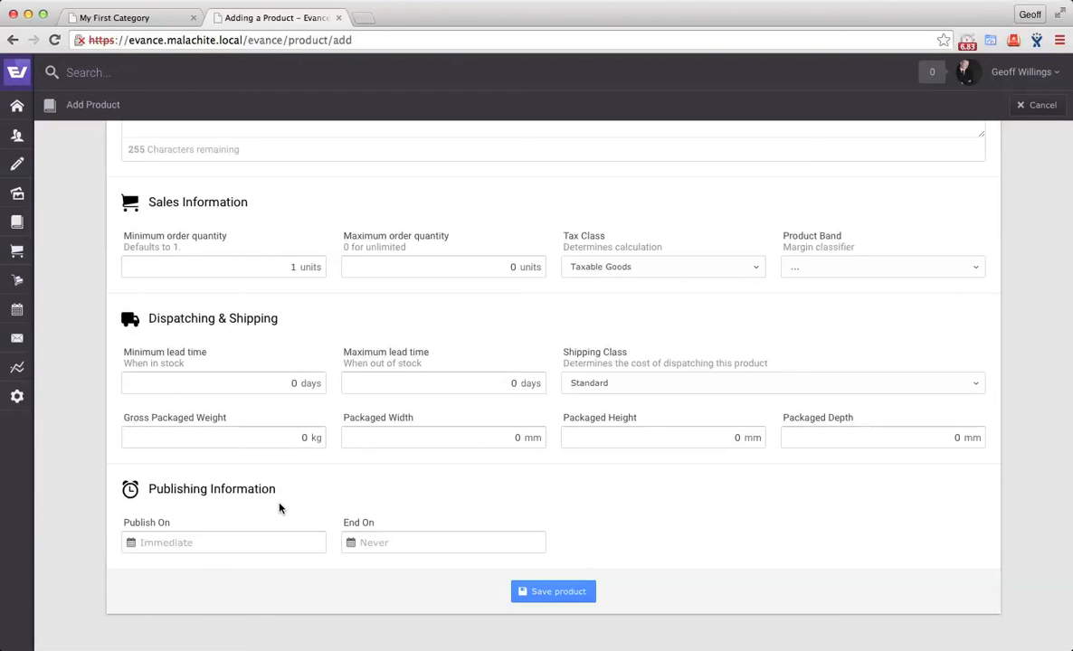
- View the Publish On and End On calendars, leave both dates blank, and save the product
click(251, 542)
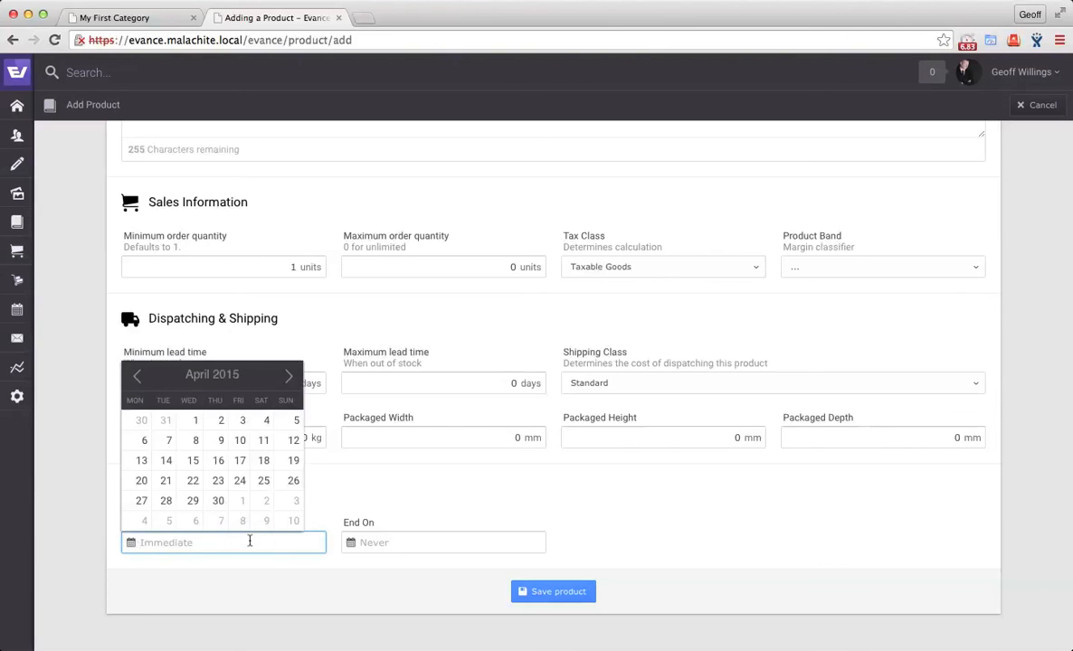
click(402, 541)
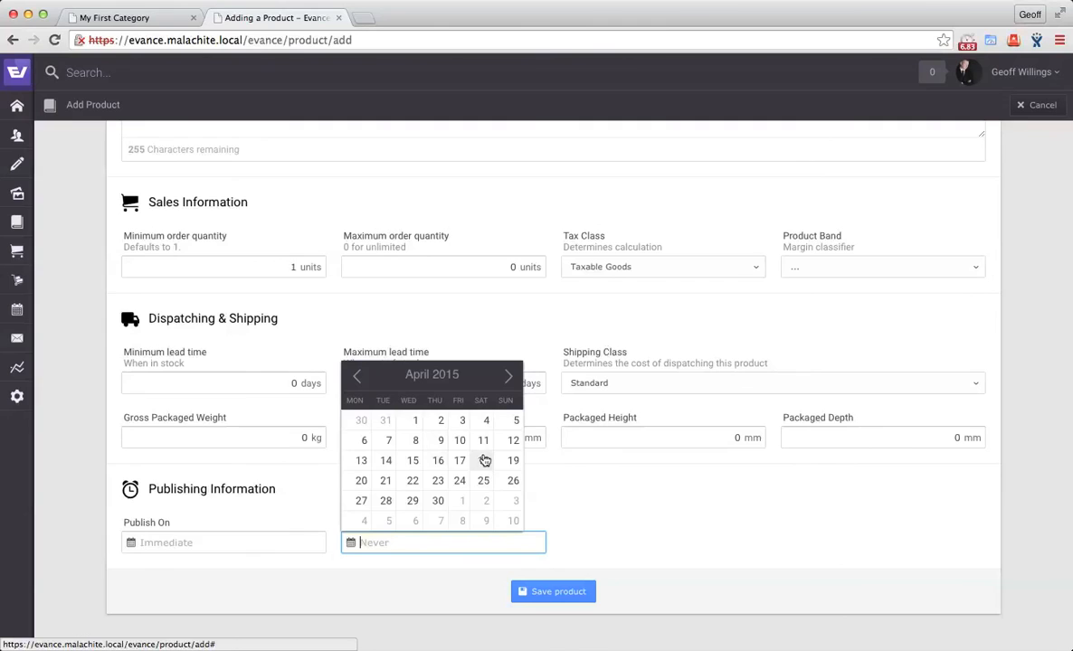
click(583, 477)
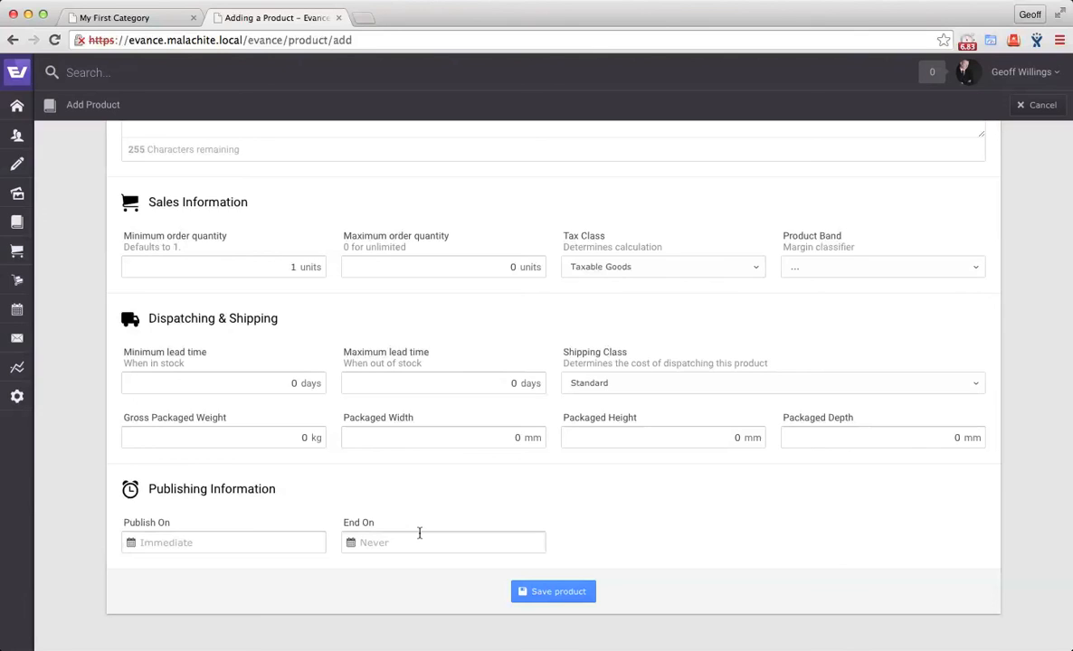
click(544, 595)
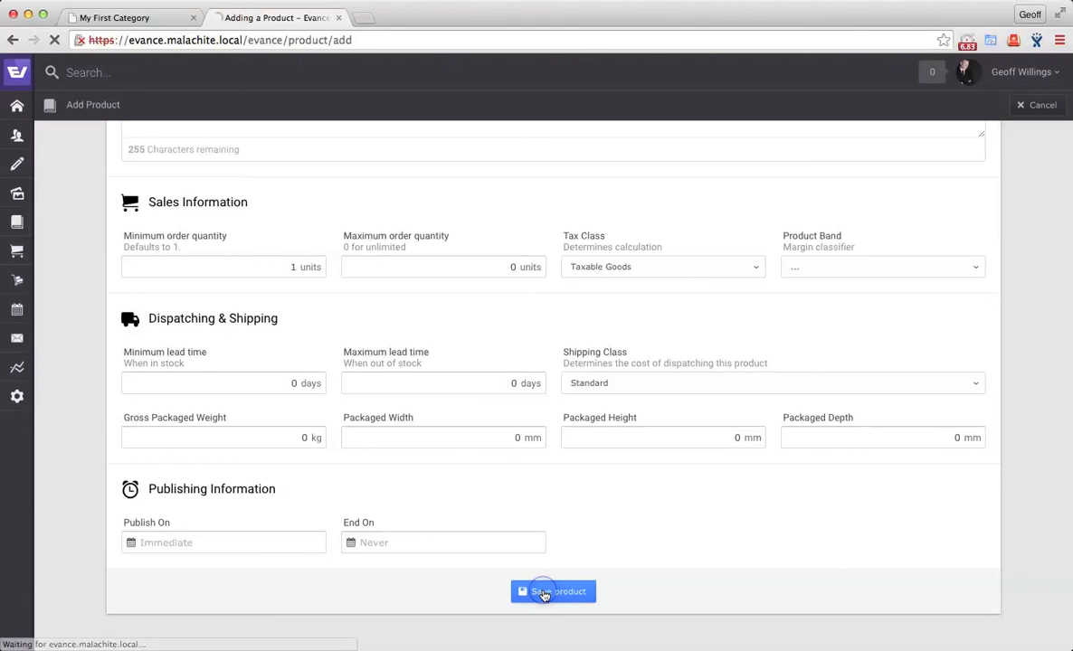